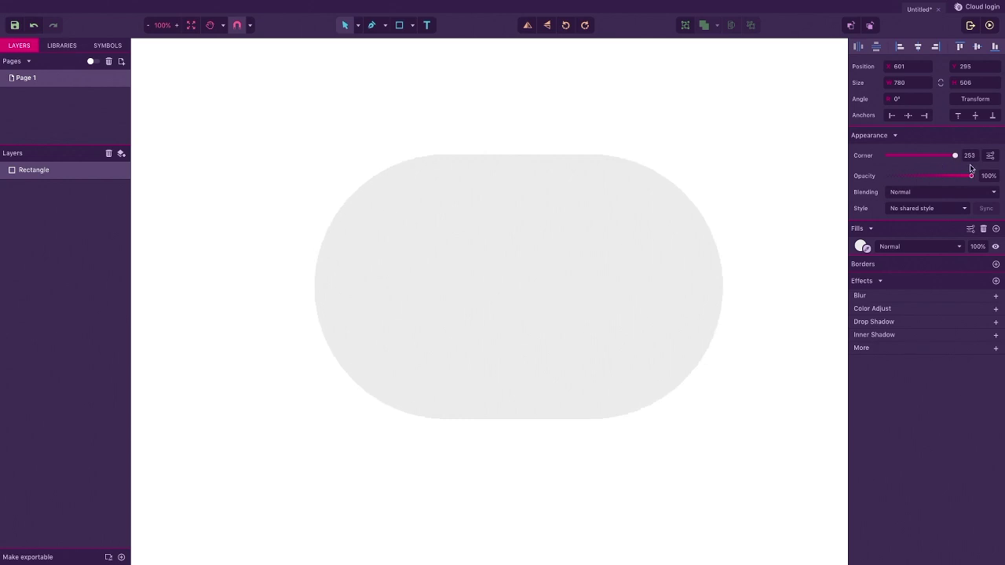
Turn off uniform corners for the rectangle and reduce its two top corner radii to about 13.
click(990, 156)
click(911, 207)
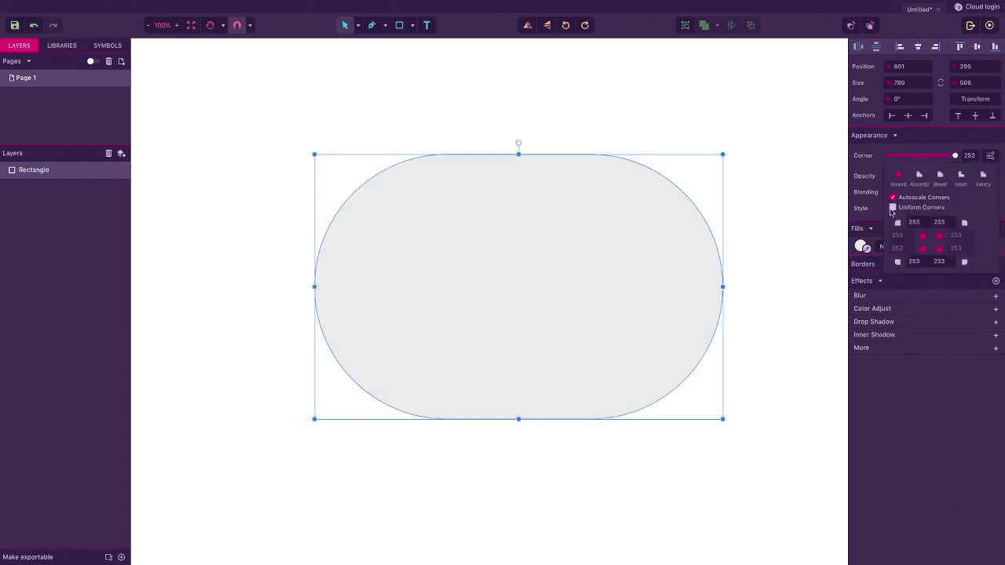
click(358, 25)
click(365, 56)
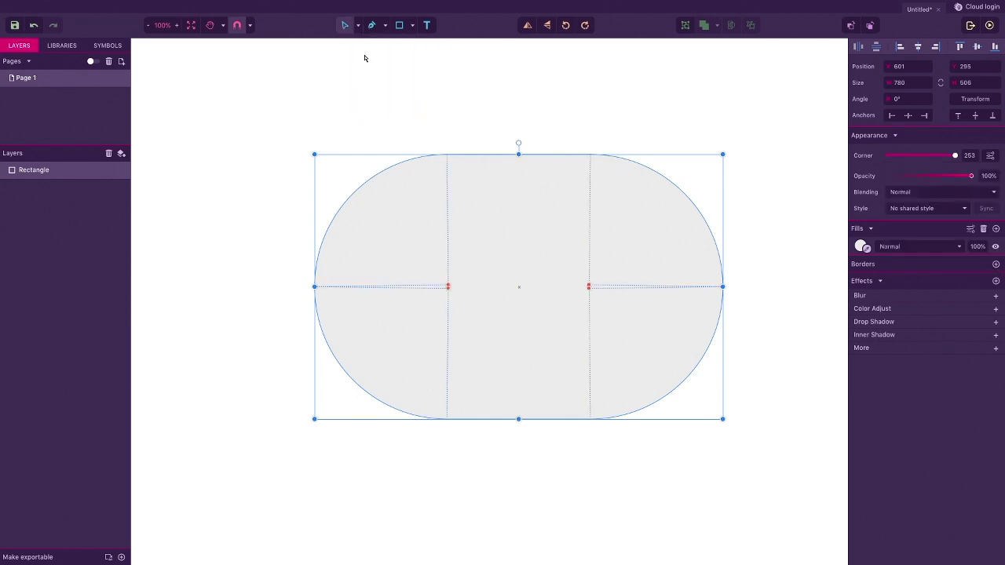
drag(590, 288, 711, 165)
drag(450, 288, 330, 169)
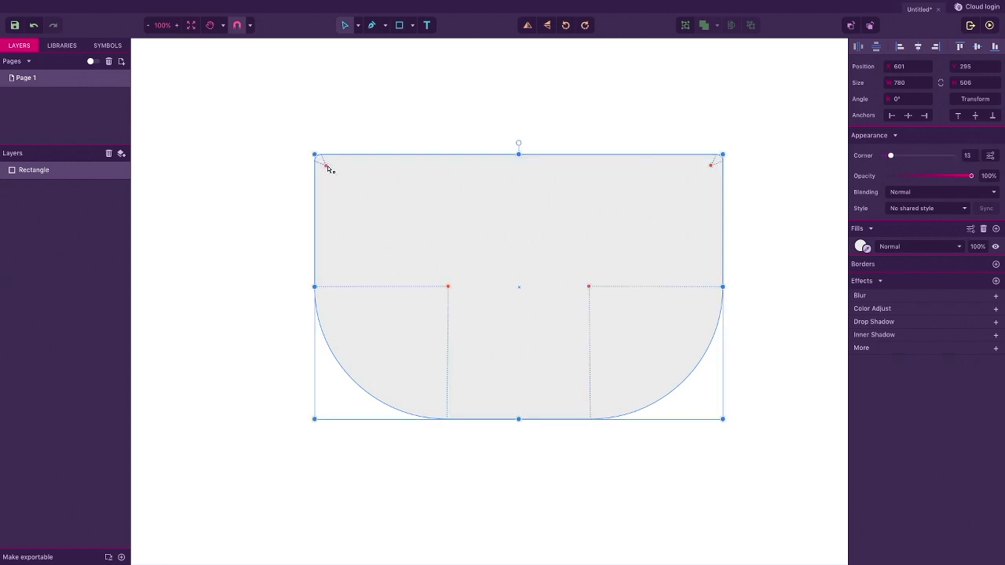
Extend both bottom corner curves to the shape's middle to form a half-round slice, widen it to about 837, and reposition it.
drag(589, 289, 519, 248)
drag(447, 288, 519, 218)
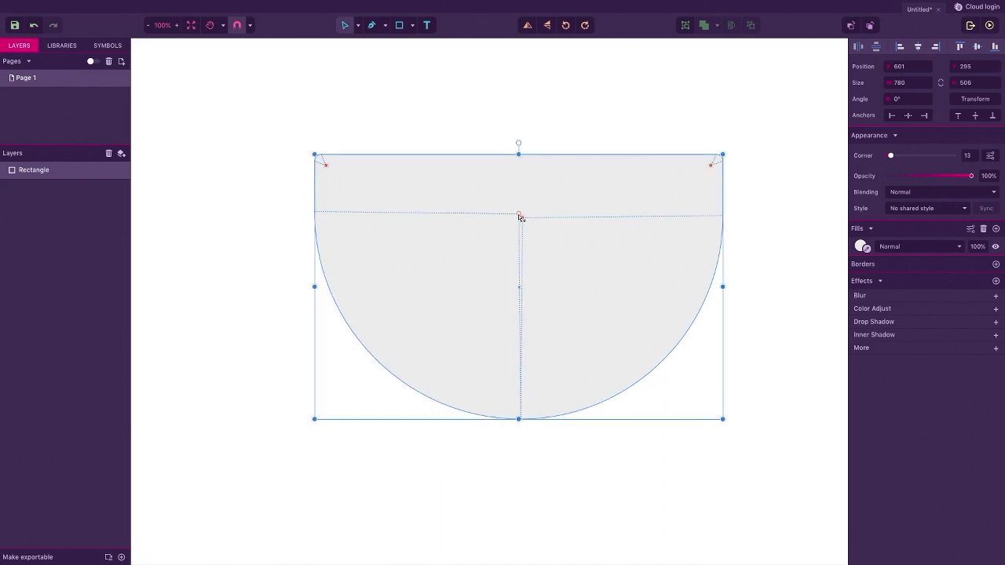
drag(722, 286, 752, 285)
drag(461, 254, 425, 264)
Fill the half-round shape with light green #B4F77D and deselect it.
click(861, 247)
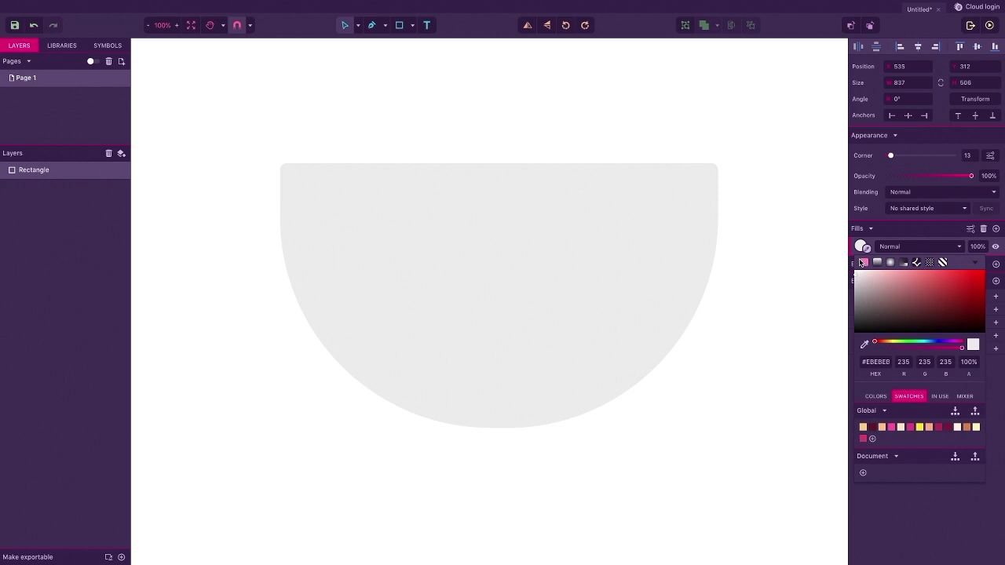
click(899, 343)
drag(919, 278, 916, 272)
drag(899, 342, 897, 343)
drag(916, 273, 920, 272)
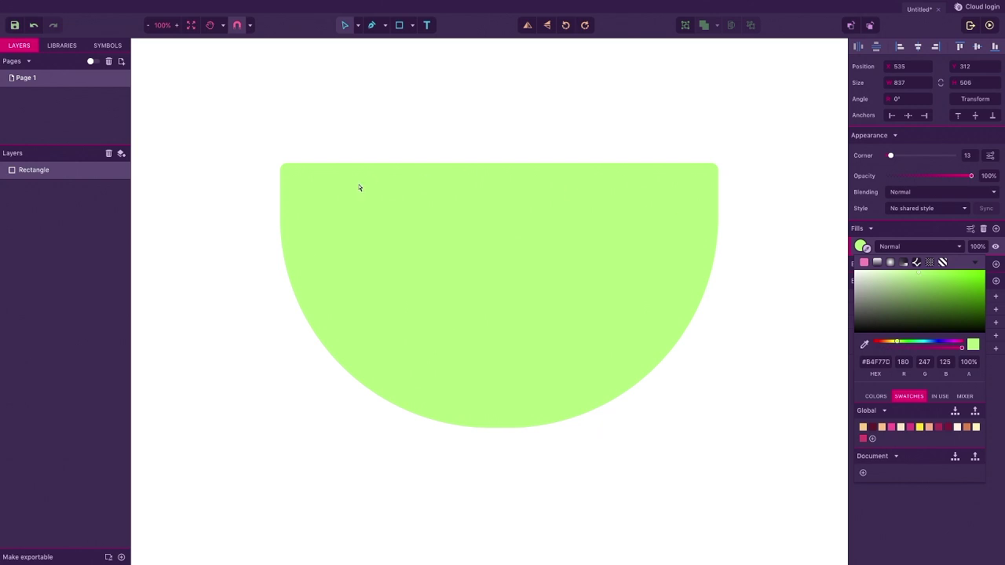
click(358, 25)
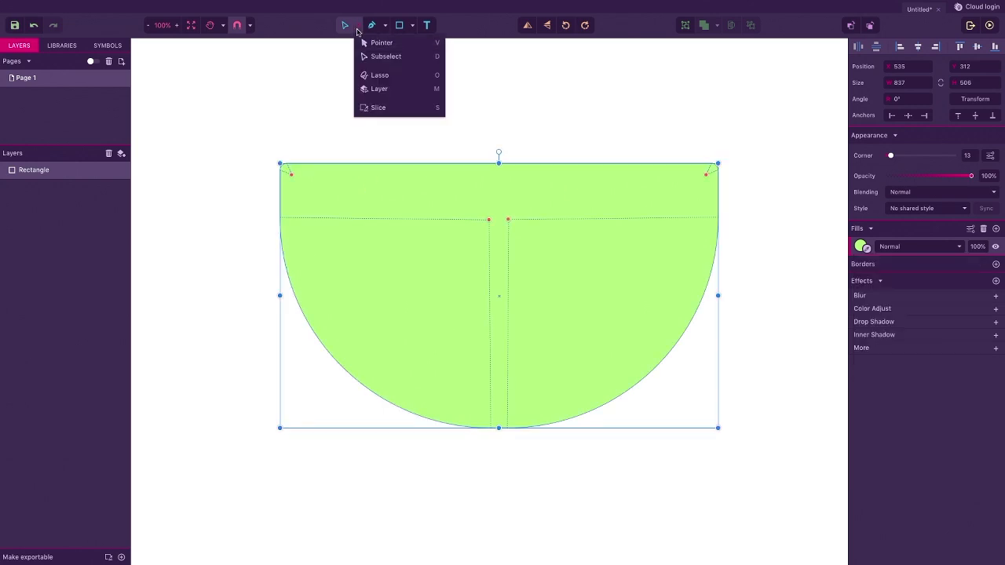
click(271, 148)
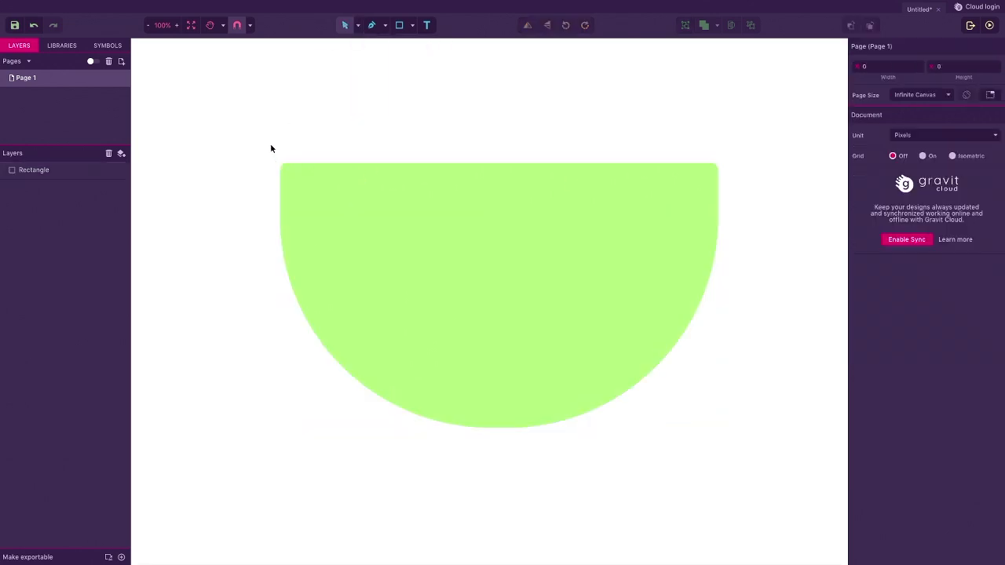
Duplicate the light green shape and fill the copy with darker green #92D060.
click(296, 176)
key(ctrl+d)
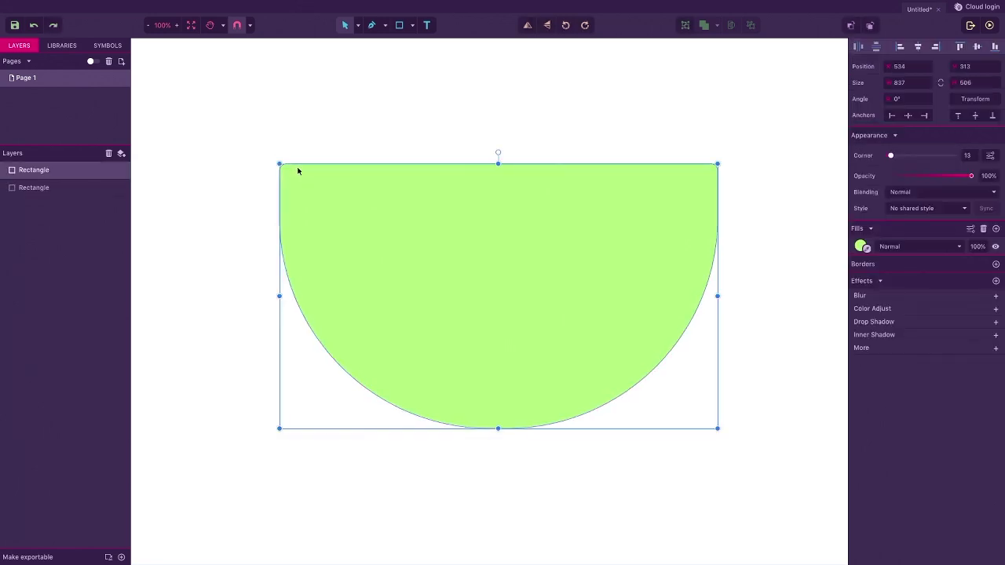
click(860, 246)
drag(919, 271, 924, 280)
click(342, 212)
Shift the darker green copy upward and narrow it symmetrically to about 799.5 wide, exposing the light green rim.
key(Up)
key(Up)
key(Up)
key(Up)
key(Up)
key(Up)
key(Up)
key(Up)
key(Up)
key(Up)
key(Up)
key(Up)
key(Up)
key(Up)
key(Up)
key(Up)
key(Up)
key(Up)
key(Up)
key(Up)
drag(281, 283, 285, 280)
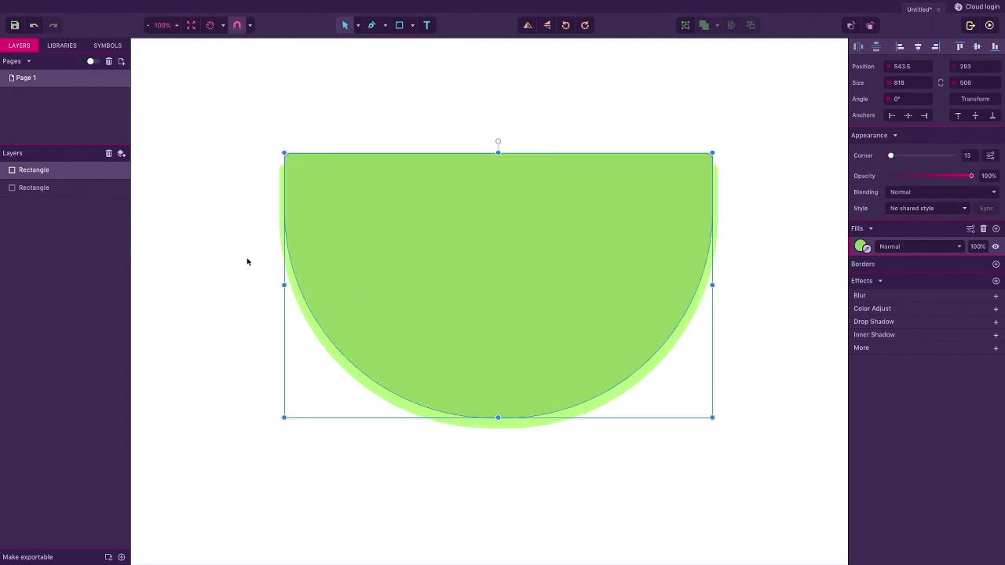
drag(712, 284, 707, 284)
key(Up)
key(Up)
key(Up)
key(Up)
key(Up)
key(Up)
key(Up)
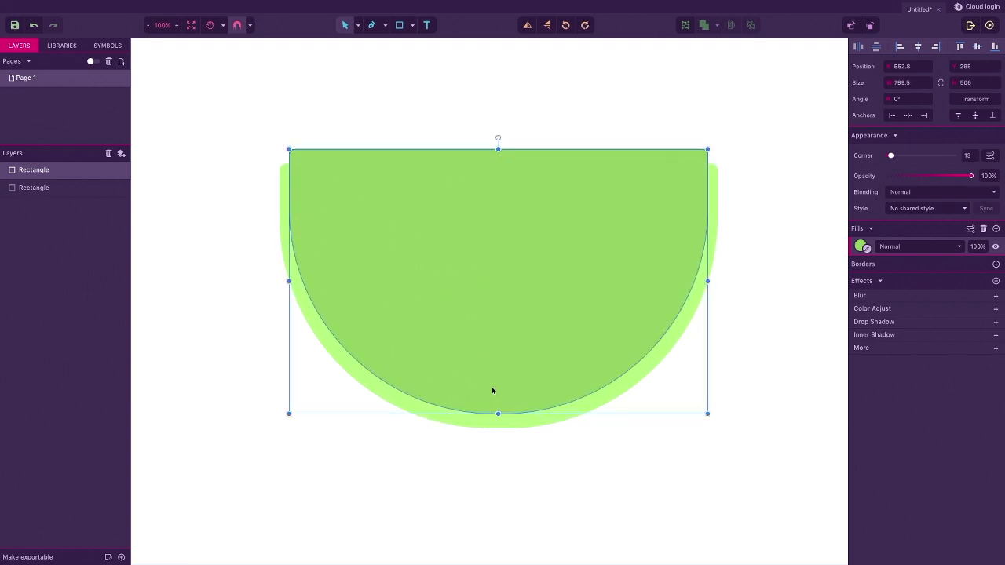
Duplicate the darker green shape and fill the copy with a very pale green.
key(ctrl+d)
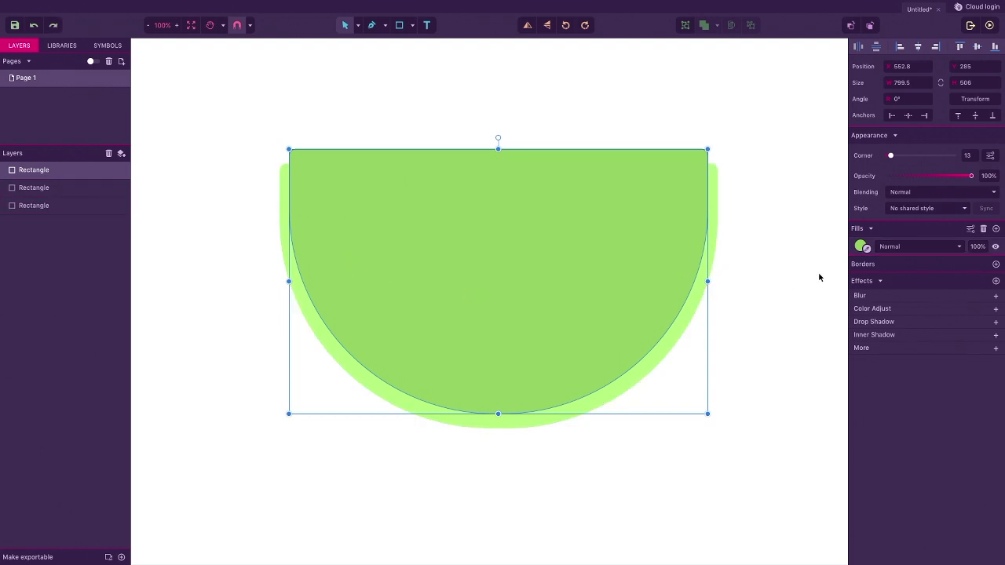
click(861, 247)
click(888, 274)
drag(888, 274, 880, 274)
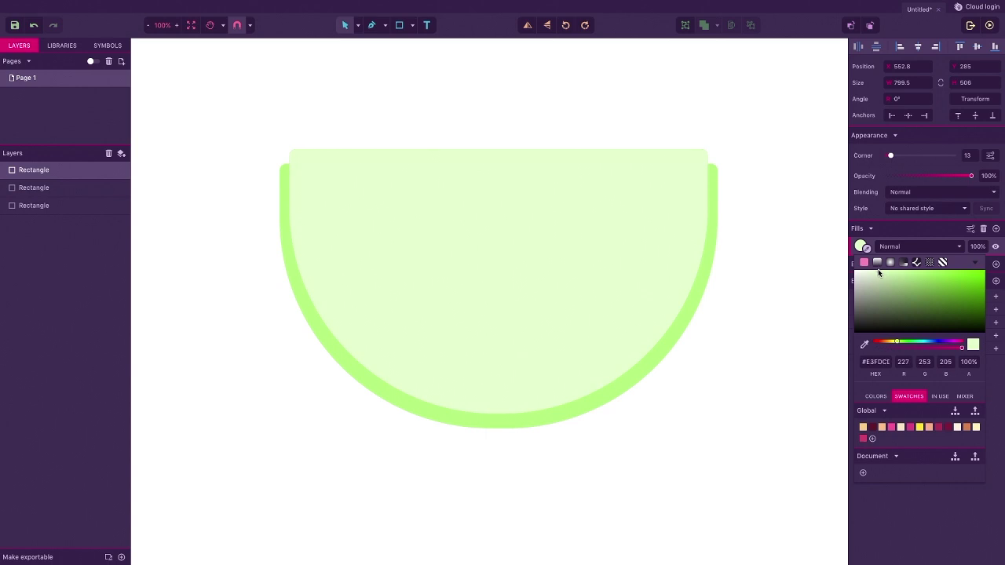
click(485, 265)
Narrow the pale green shape to about 788.3 wide and move it up to about Y 272.
drag(494, 283, 494, 280)
drag(707, 274, 704, 274)
drag(521, 262, 523, 268)
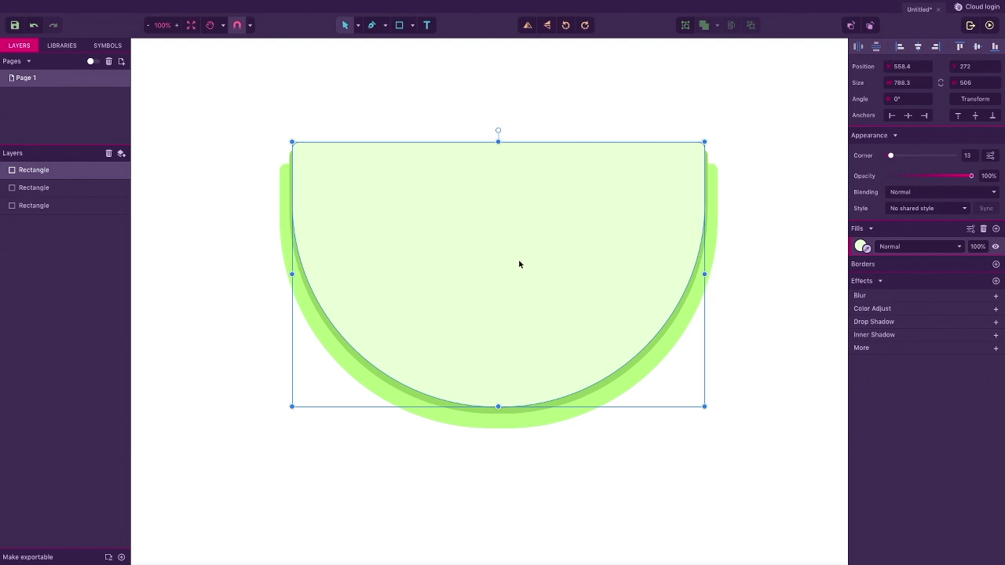
Enlarge the outermost light green shape to about 854 by 517 and re-centre it behind the other layers.
click(515, 421)
drag(715, 426, 727, 434)
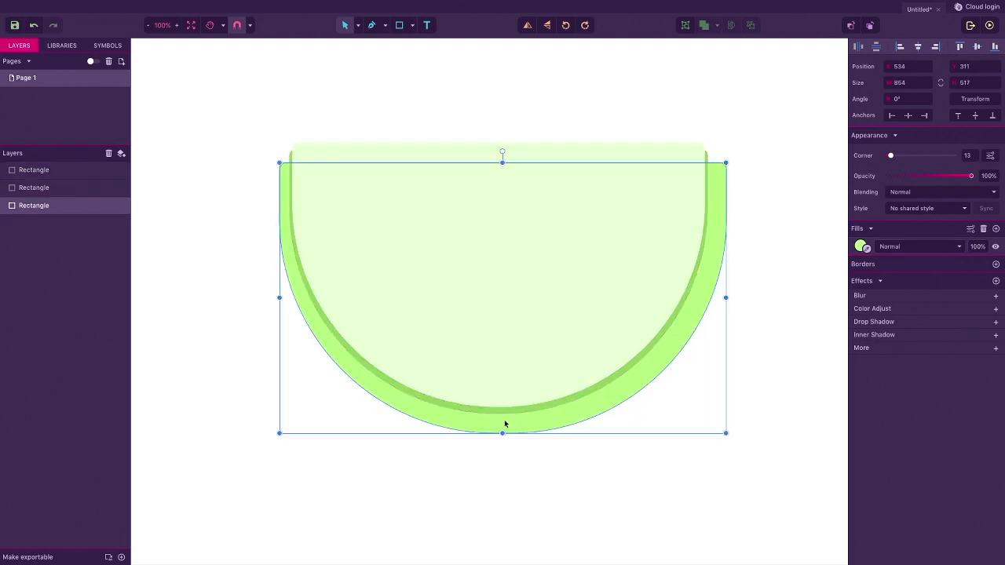
drag(504, 419, 491, 410)
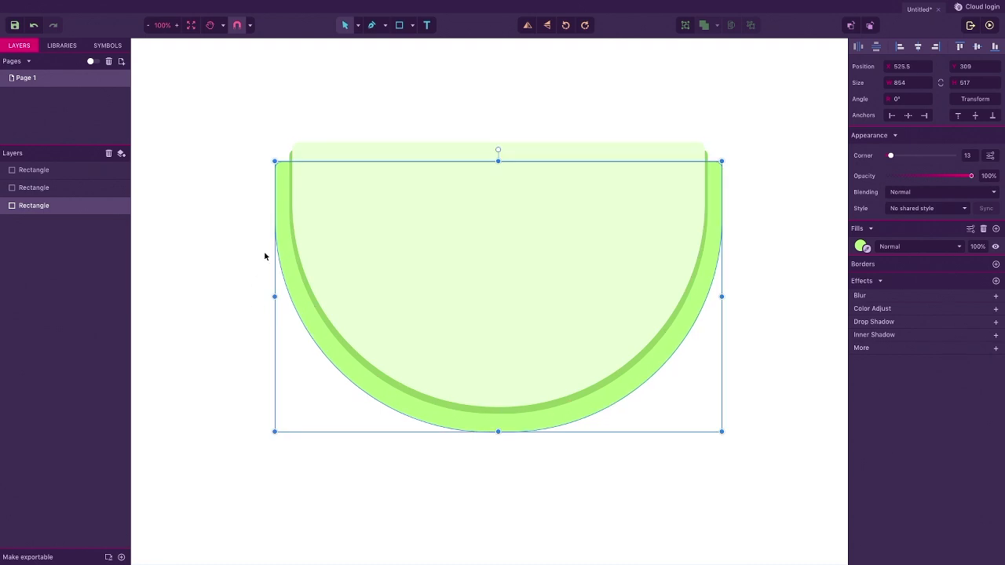
Paste a copy of the darker green shape on top of the pale green one and fill it with pink.
click(433, 110)
click(357, 212)
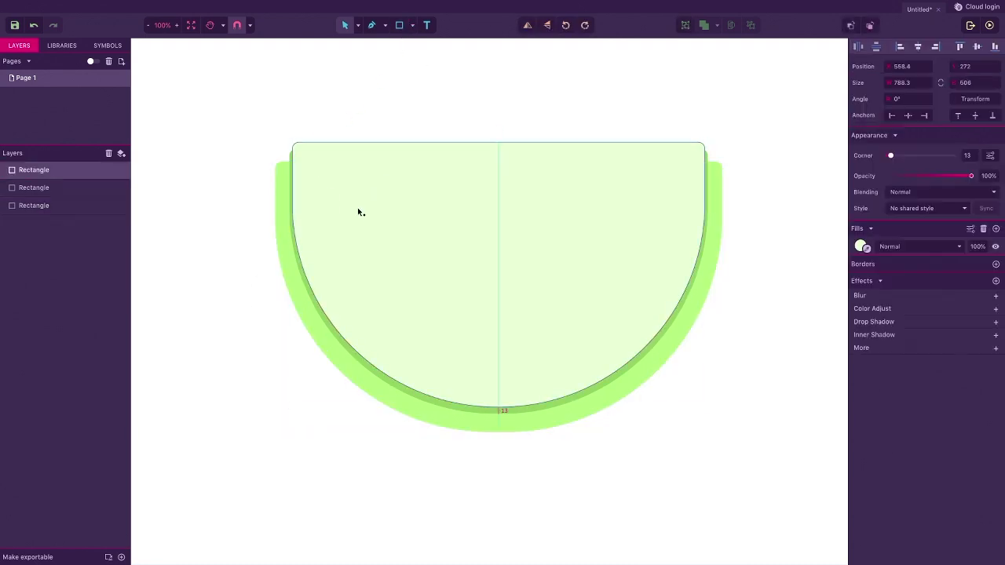
key(ctrl+v)
click(861, 246)
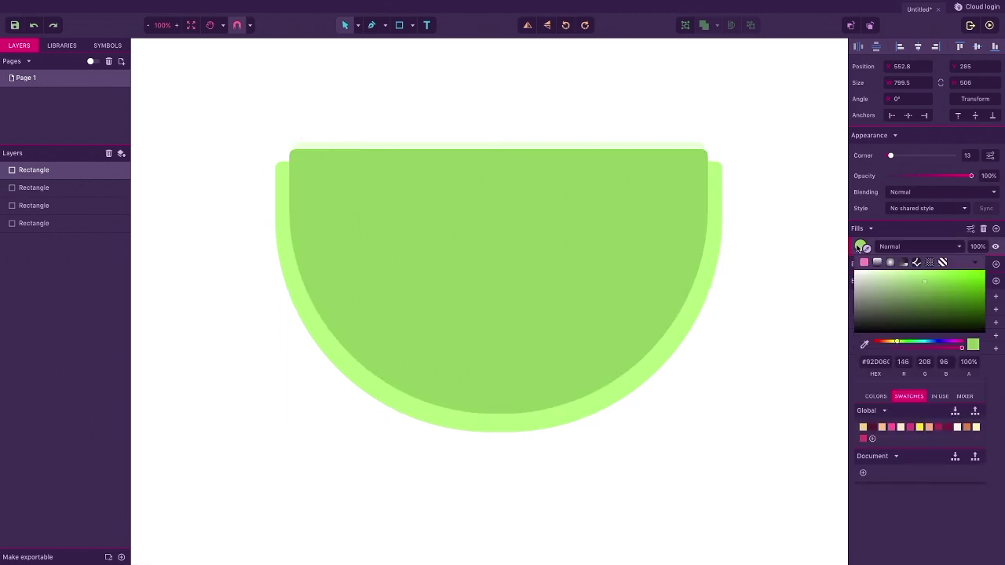
drag(949, 343, 957, 343)
drag(948, 271, 936, 269)
click(373, 209)
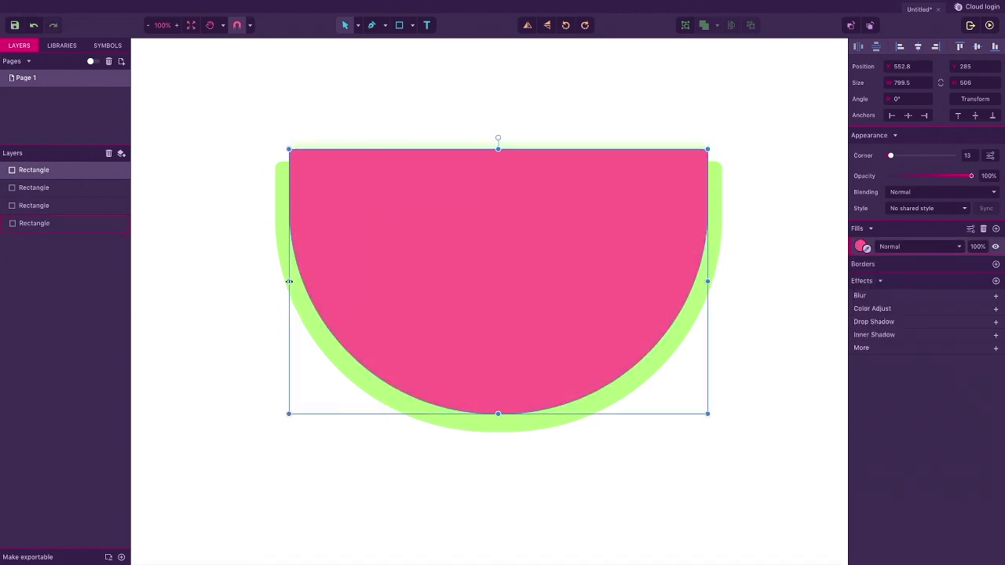
Narrow the pink shape to about 765.1 wide and move it up to about Y 263, inside the pale green rim.
drag(389, 279, 399, 293)
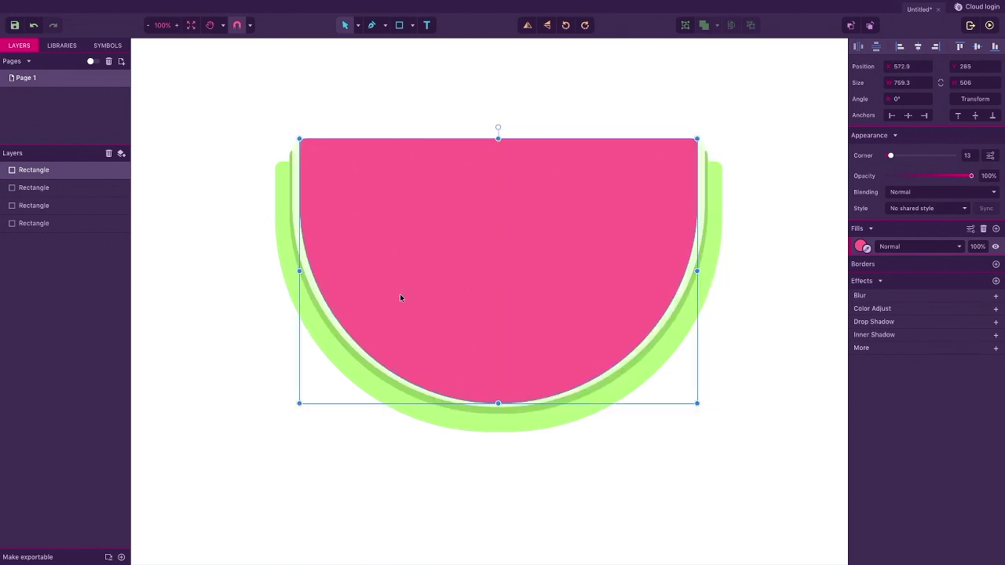
drag(696, 270, 701, 268)
drag(435, 297, 435, 301)
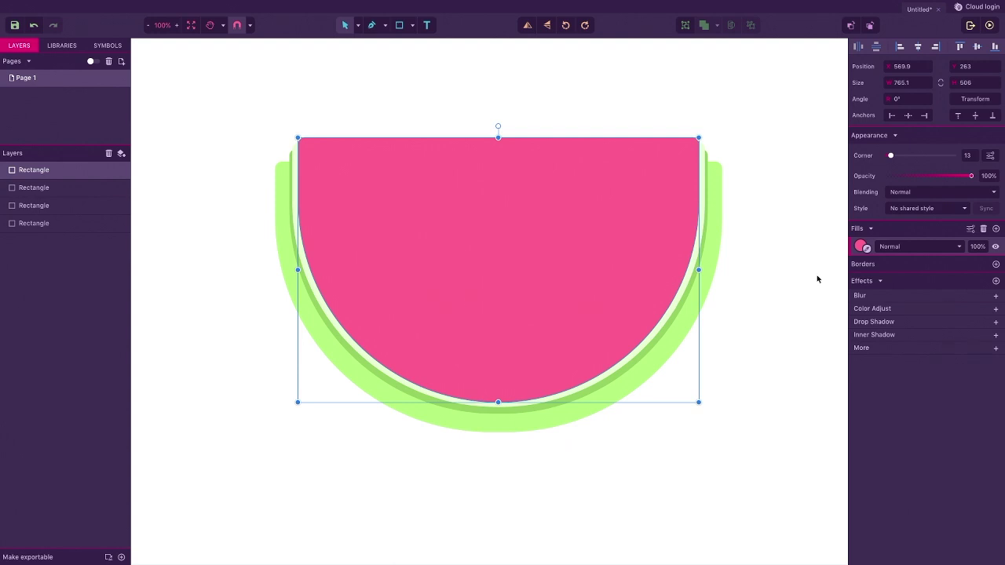
Change the pink shape's fill to a deeper pink and move it slightly up to about Y 261.
click(861, 247)
click(929, 268)
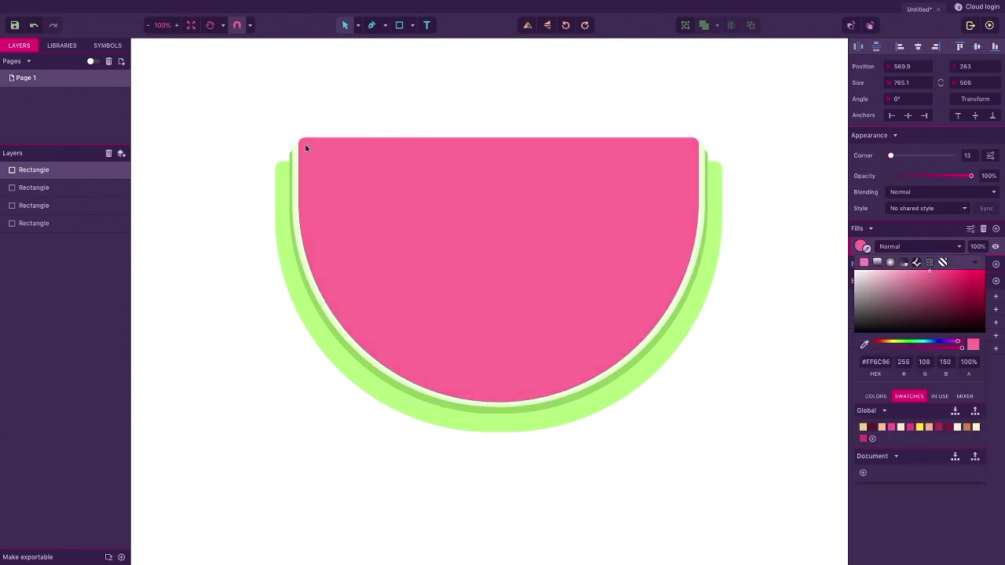
click(941, 275)
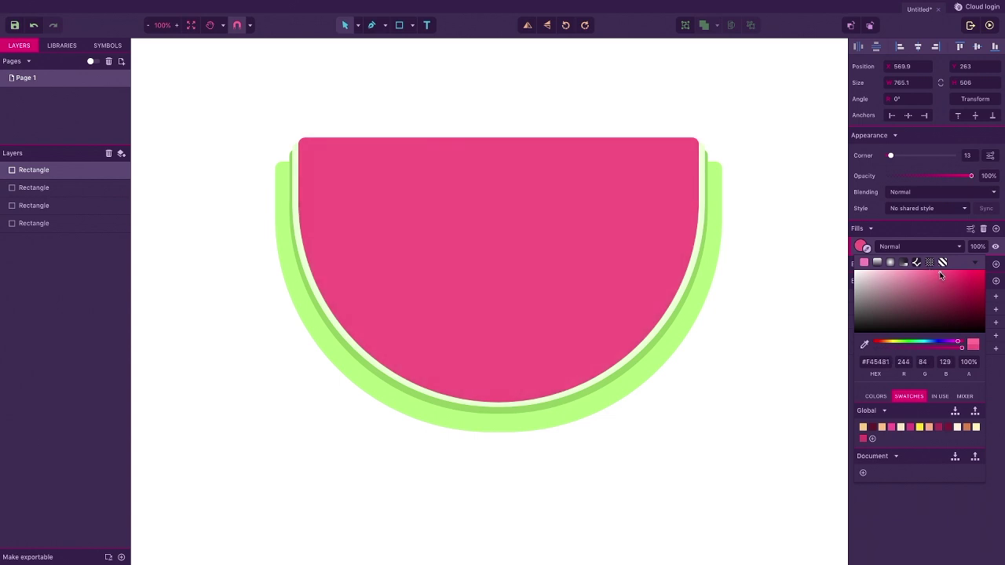
click(458, 186)
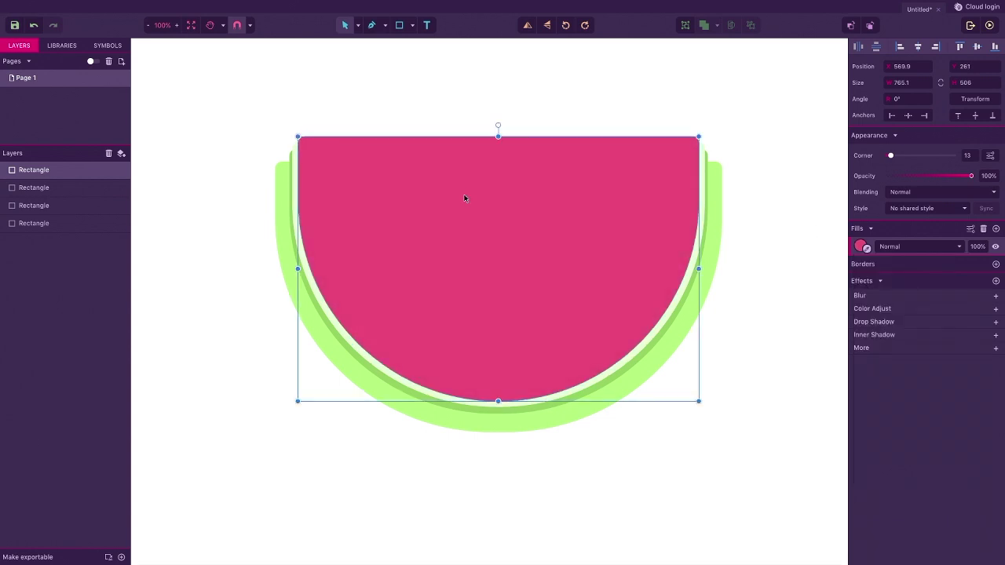
Paste another copy of the half-round shape on top and fill it with lighter pink #FF6B95.
key(ctrl+v)
click(861, 247)
click(865, 344)
click(668, 143)
click(931, 272)
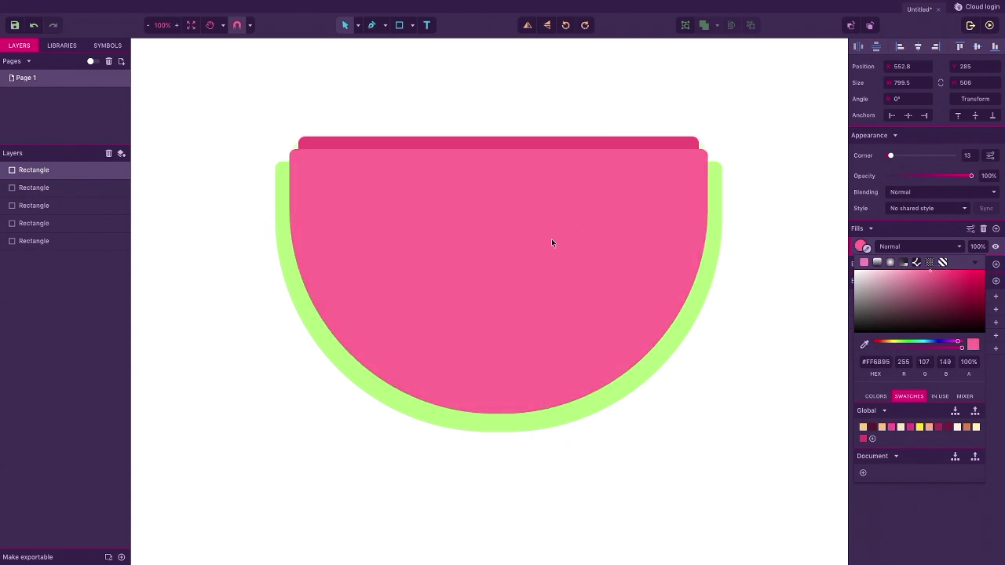
click(551, 243)
Narrow the lighter pink shape to about 765.1 wide and raise it so a thin deeper pink edge shows beneath.
drag(714, 281, 696, 279)
drag(550, 265, 555, 238)
drag(293, 264, 297, 264)
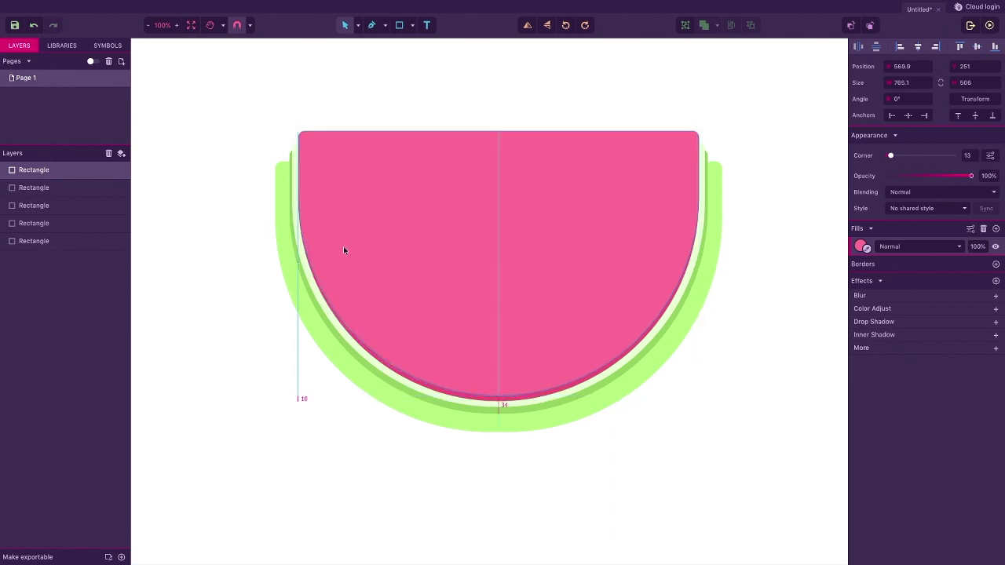
click(244, 196)
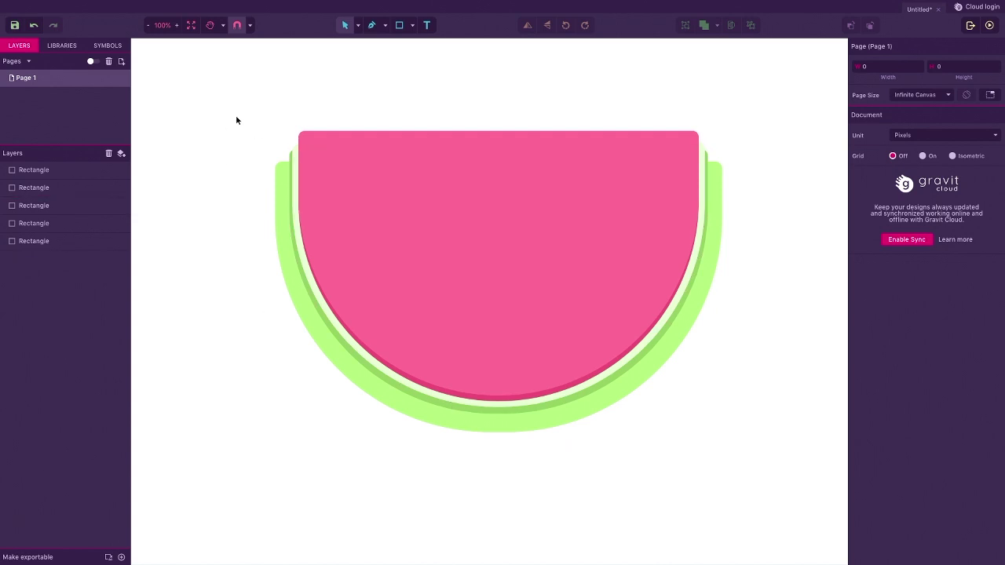
Give the lighter pink shape a linear gradient fill running vertically from just above its top edge to its bottom edge.
click(318, 165)
click(861, 246)
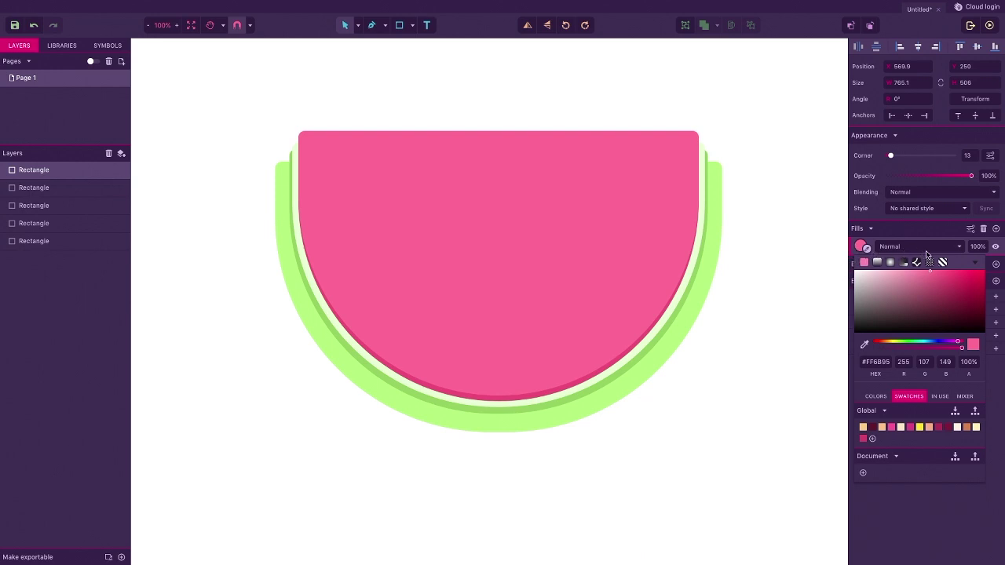
click(877, 263)
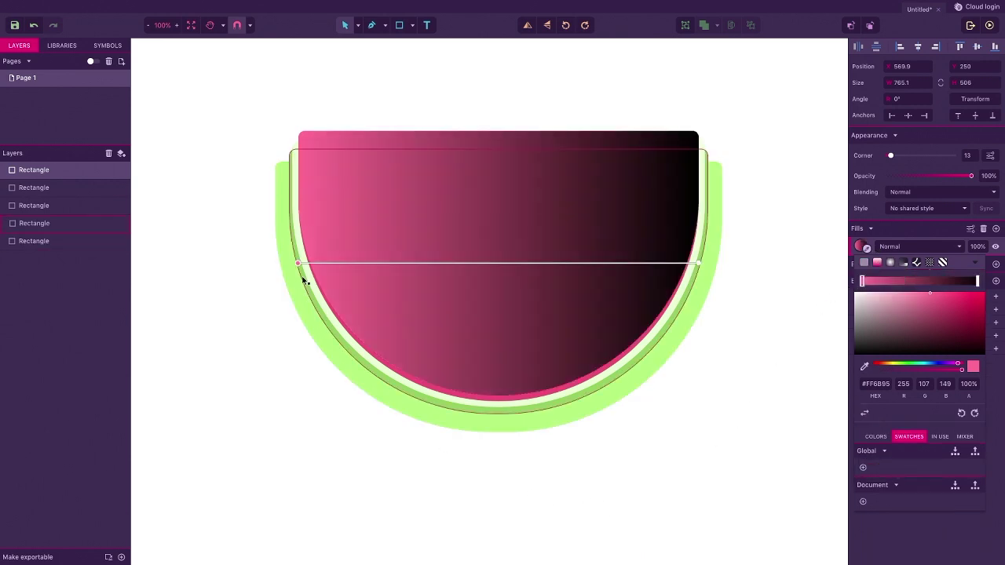
drag(299, 263, 474, 111)
drag(699, 265, 476, 395)
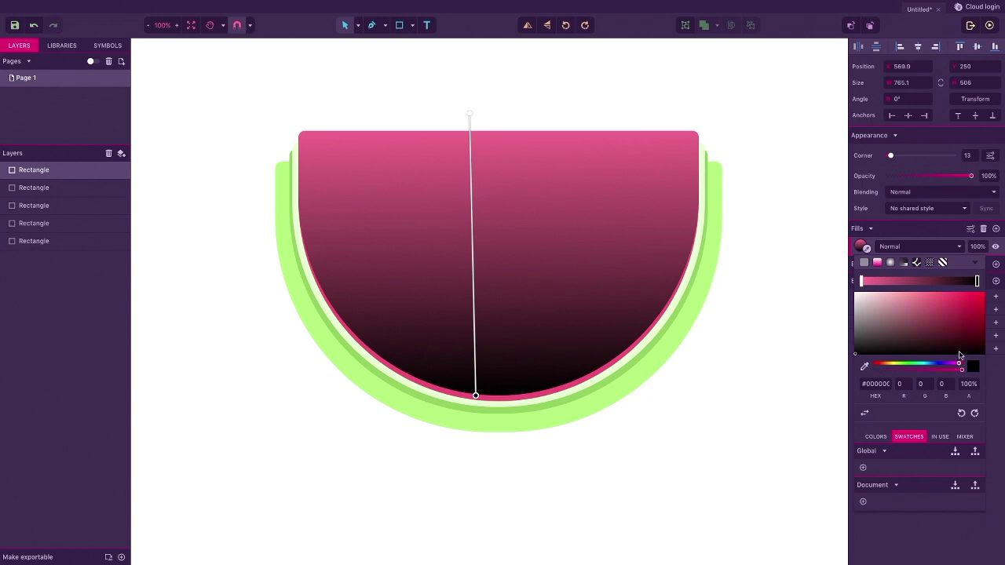
Set the gradient's bottom colour stop to dark pink #BF2960.
click(970, 317)
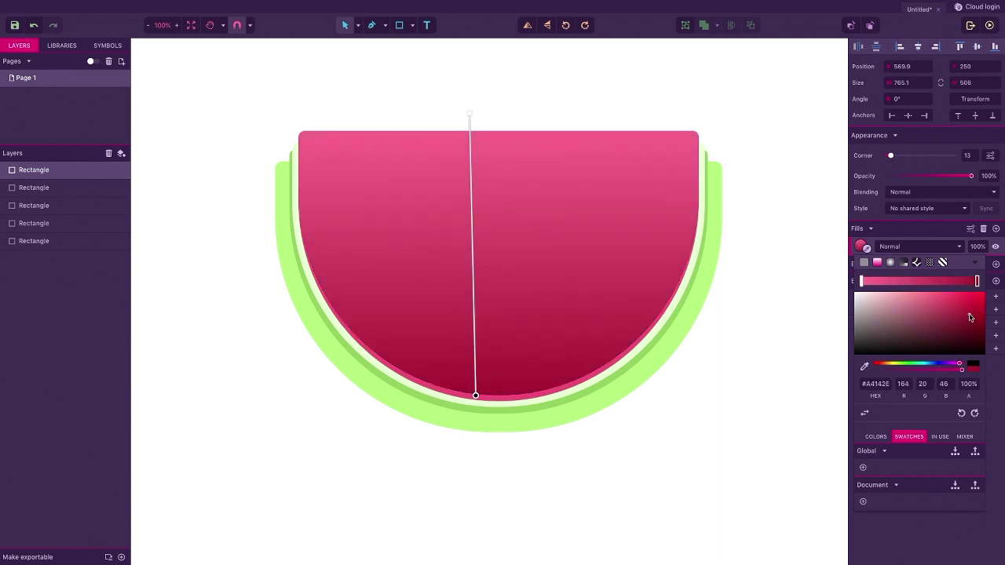
drag(971, 318, 957, 308)
drag(960, 364, 956, 356)
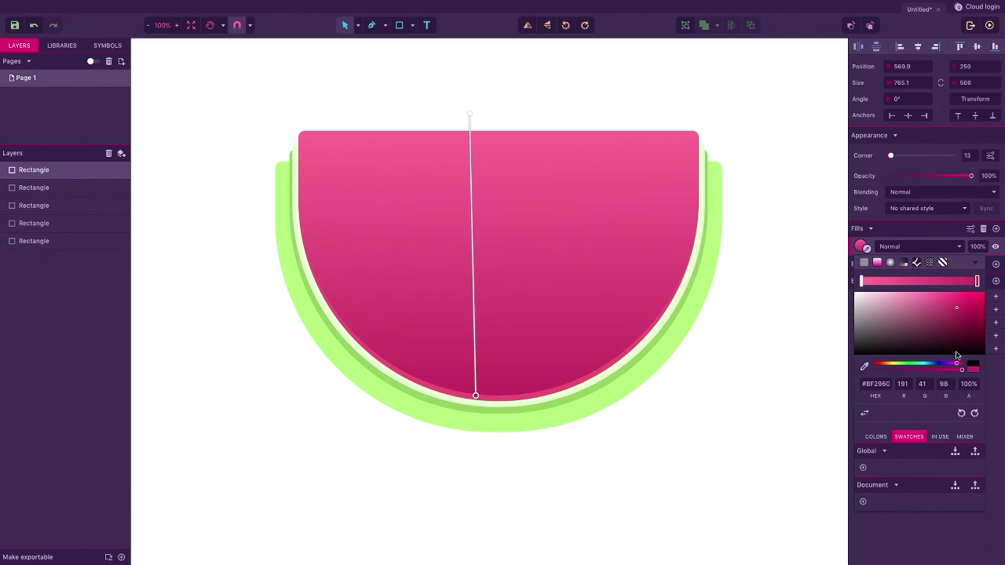
Shift the pink gradient downward, starting it inside the top edge and ending it below the whole slice.
drag(470, 118, 473, 157)
drag(475, 395, 474, 454)
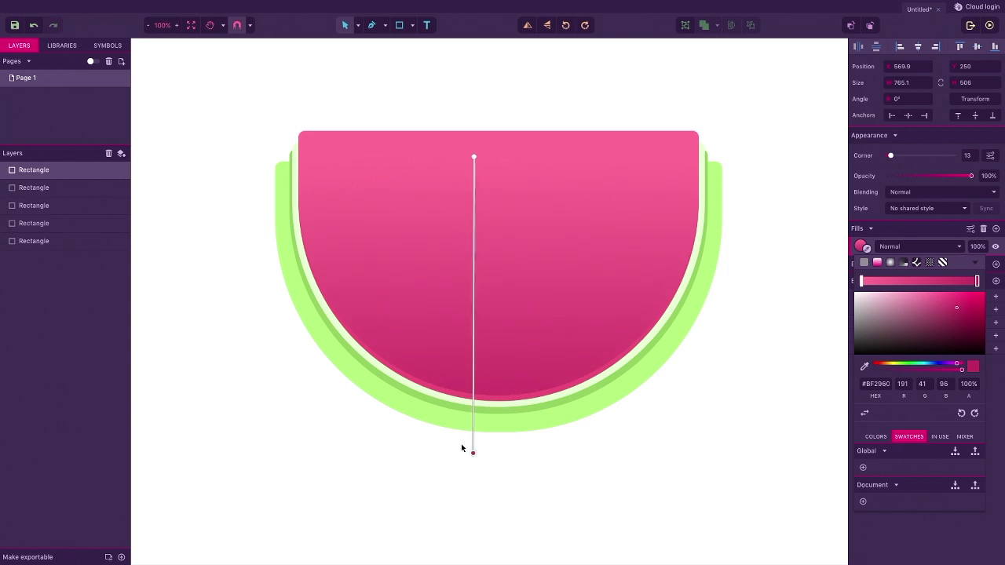
click(336, 418)
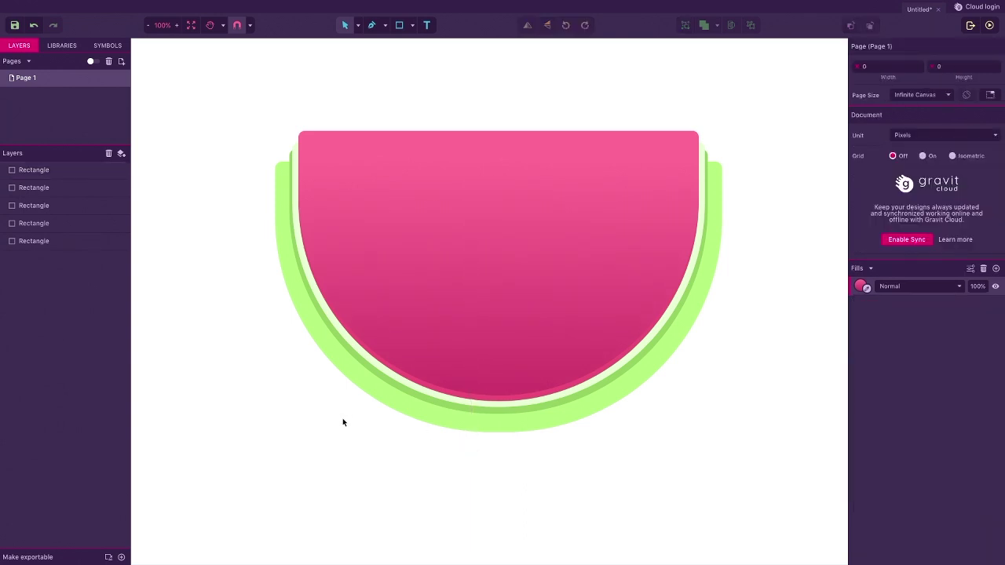
Give the outer light green rind shape a linear gradient running from just above its top edge to below its bottom edge.
click(411, 414)
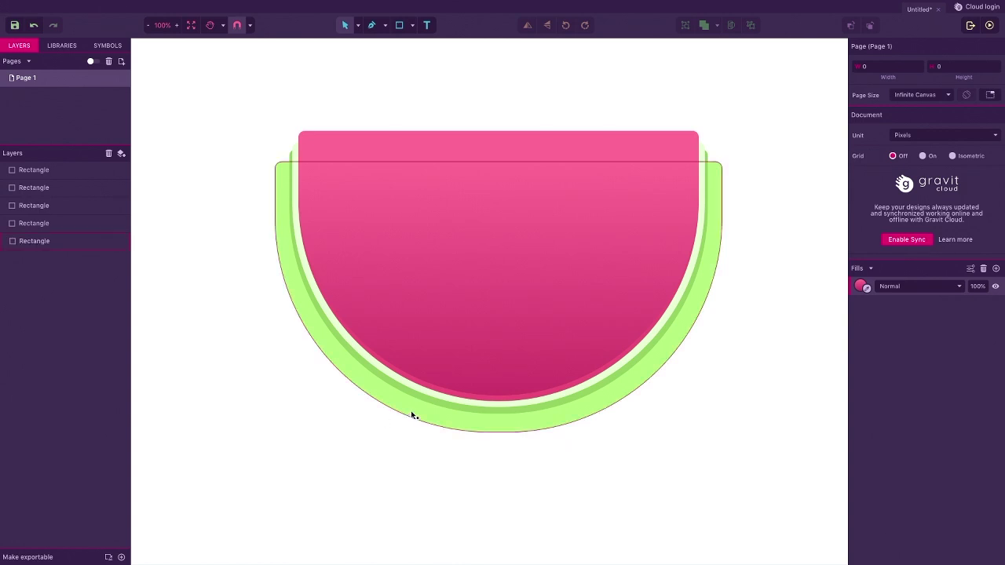
click(410, 414)
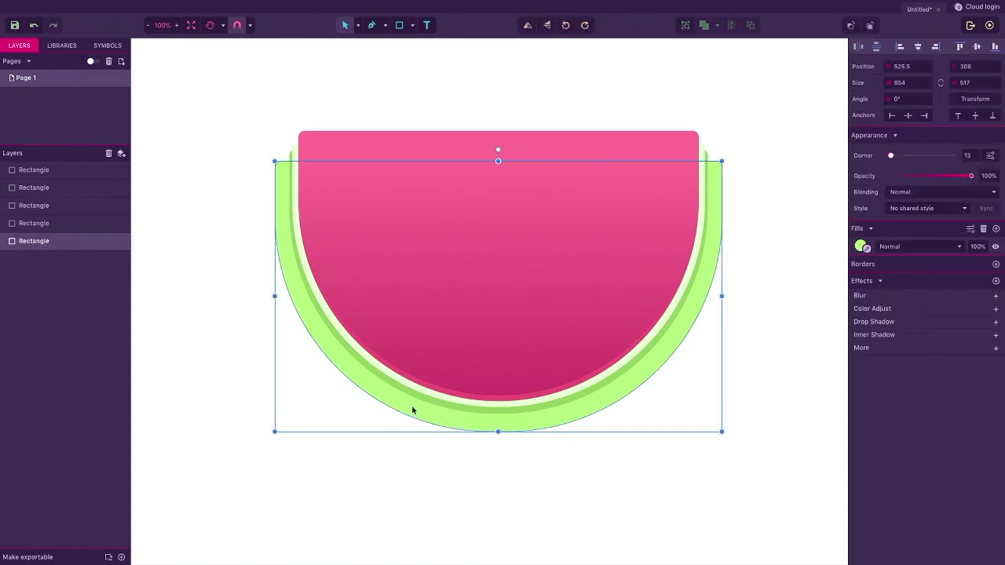
click(861, 247)
click(877, 263)
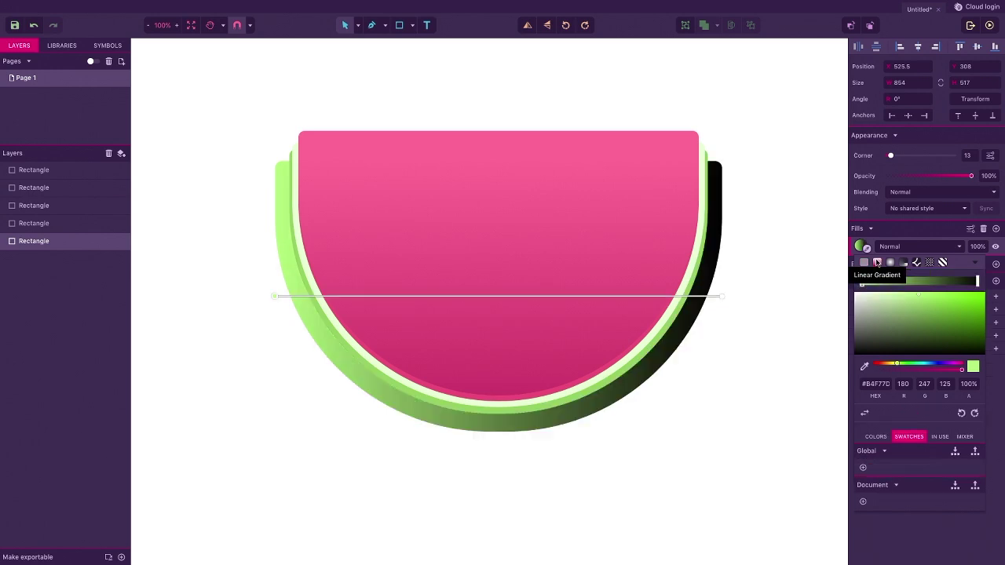
mouse_move(275, 295)
mouse_down()
mouse_move(299, 310)
mouse_move(391, 244)
mouse_move(449, 144)
mouse_up()
drag(721, 297, 490, 466)
Set the rind gradient's bottom colour stop to mid green #5DA458.
click(902, 365)
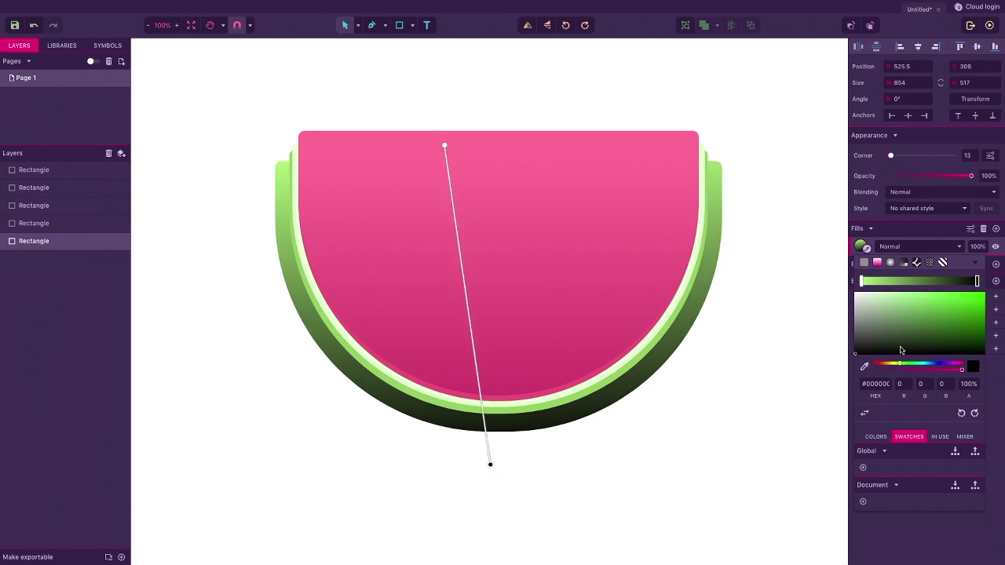
click(915, 317)
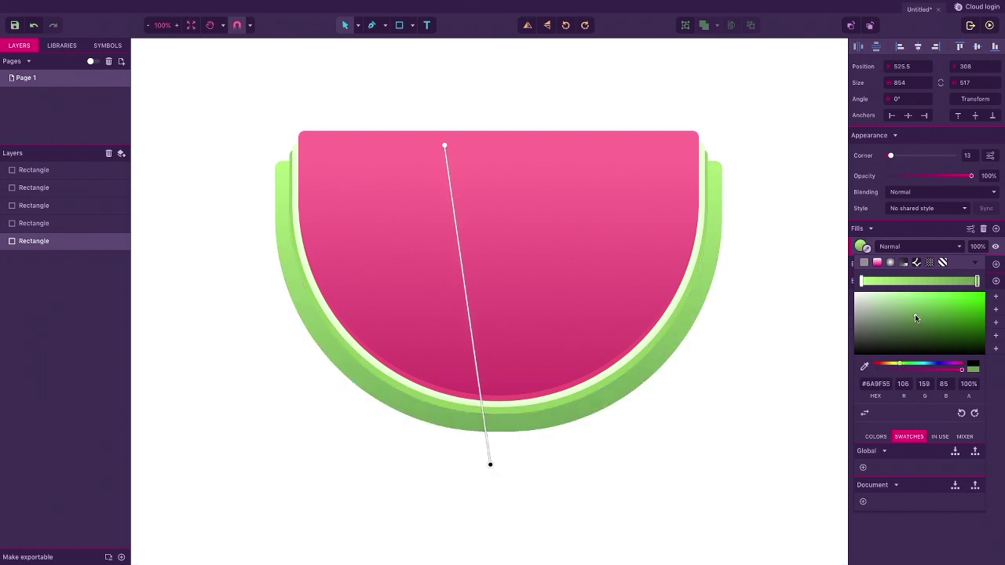
click(916, 317)
drag(916, 317, 915, 316)
drag(901, 365, 906, 363)
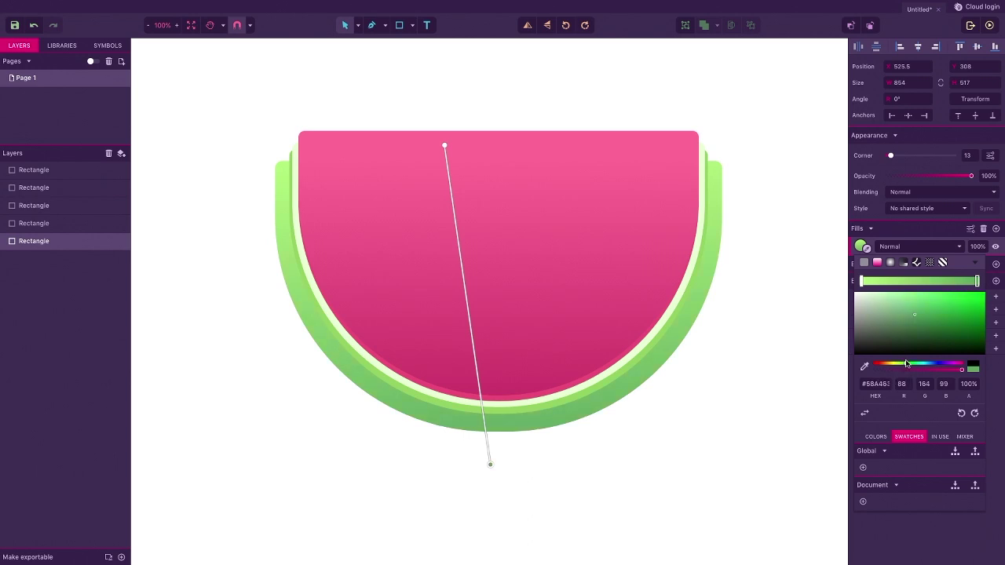
Straighten the rind gradient to a centred vertical line, starting inside the upper flesh and ending just below the slice.
drag(445, 146, 495, 250)
drag(492, 464, 498, 523)
mouse_move(496, 247)
mouse_down()
mouse_move(497, 291)
mouse_move(498, 166)
mouse_move(494, 260)
mouse_move(493, 213)
mouse_up()
drag(497, 518, 496, 451)
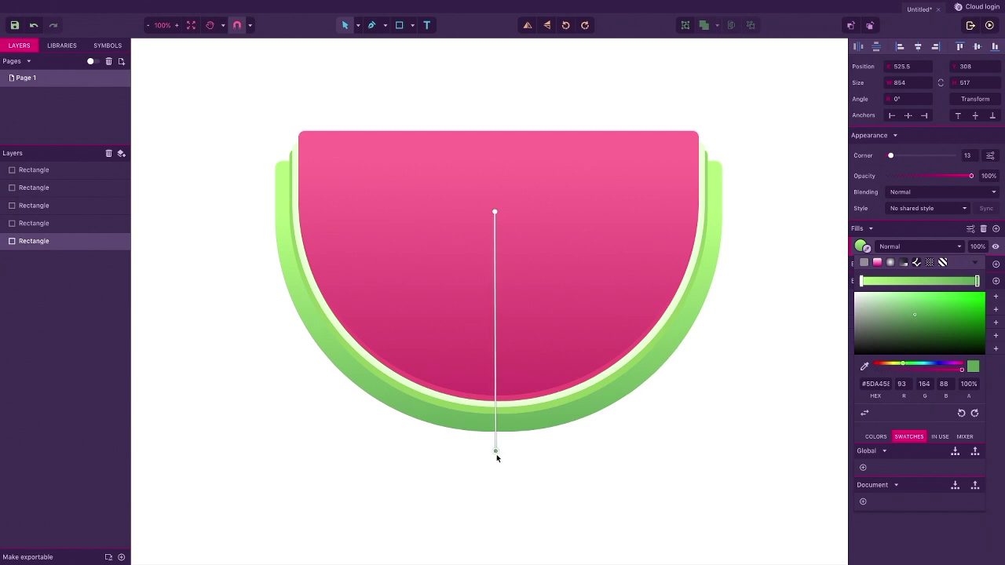
click(488, 428)
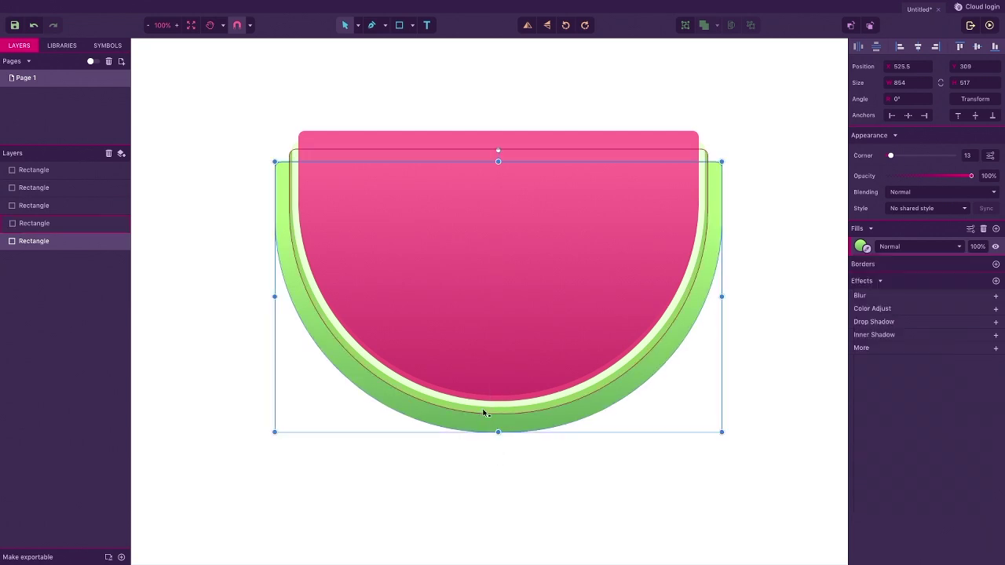
Darken the inner green rind layer's fill to #7BBF5C.
key(Escape)
click(685, 307)
click(861, 246)
click(899, 343)
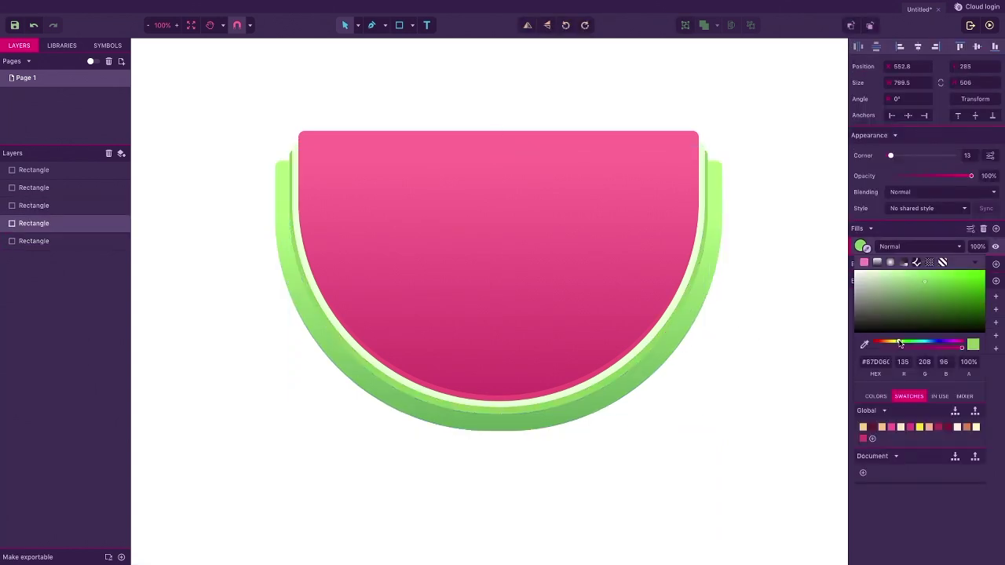
click(925, 291)
drag(925, 295, 923, 290)
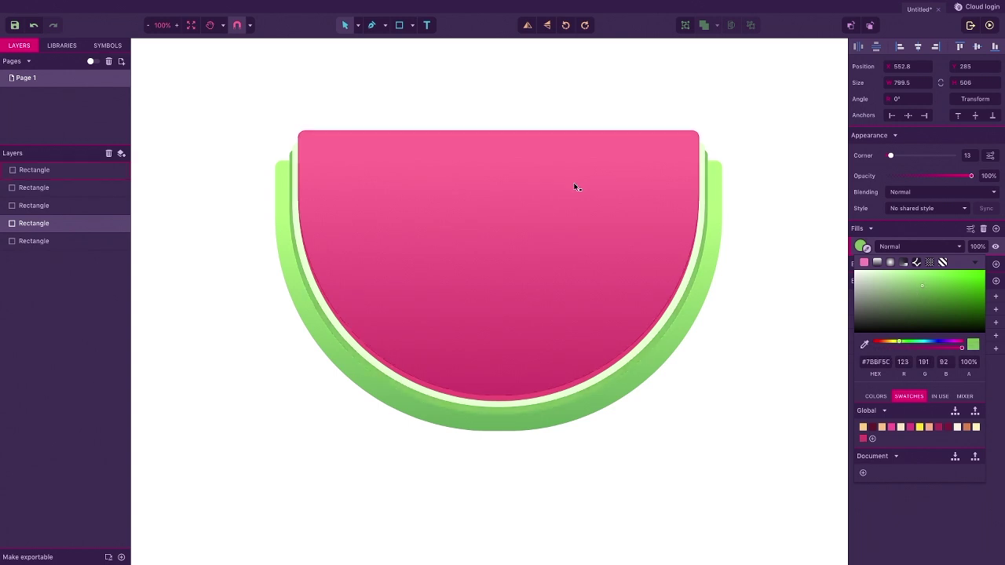
click(254, 145)
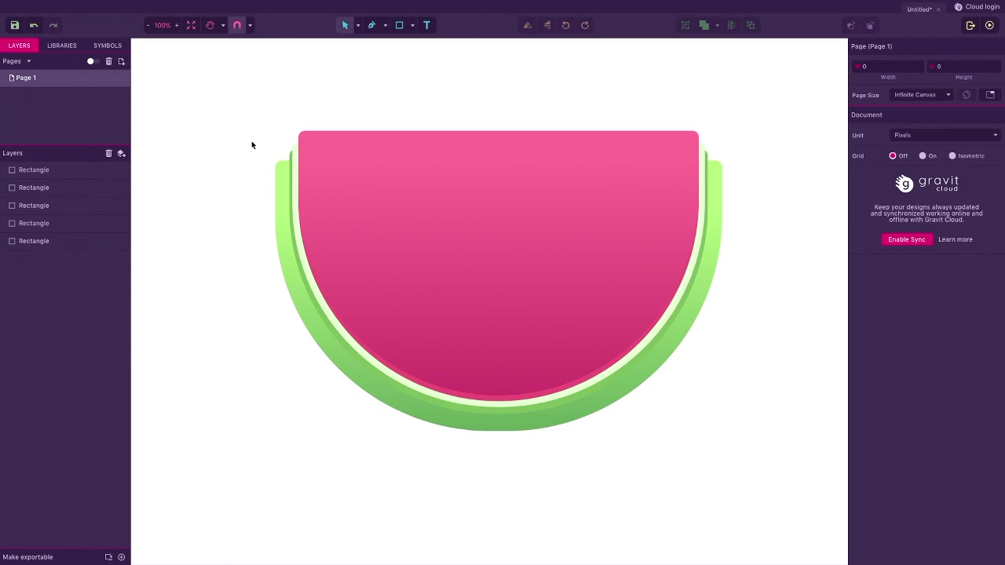
Clip all five layered shapes to the outer rind shape so the slice has one flat top edge.
drag(247, 134, 707, 390)
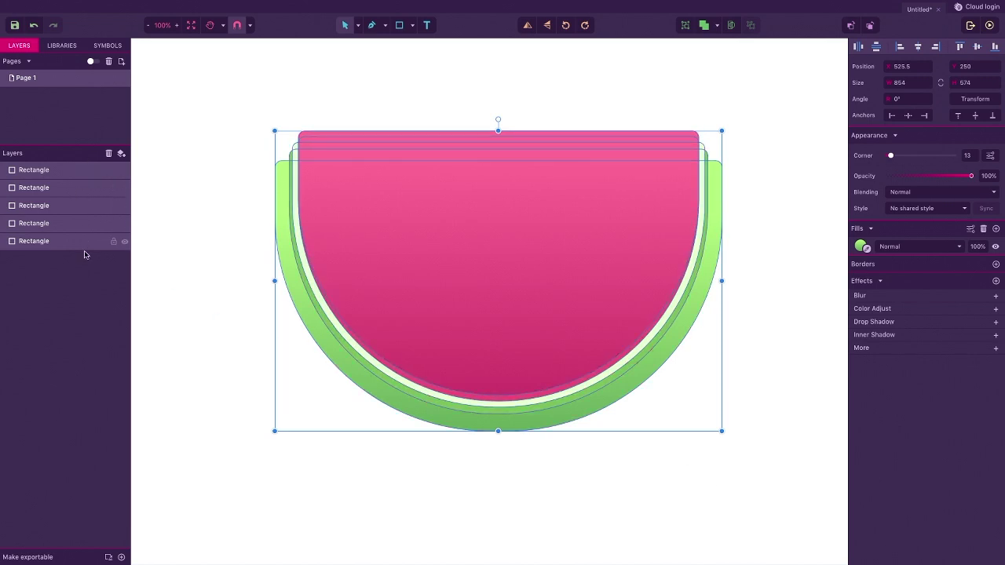
click(731, 27)
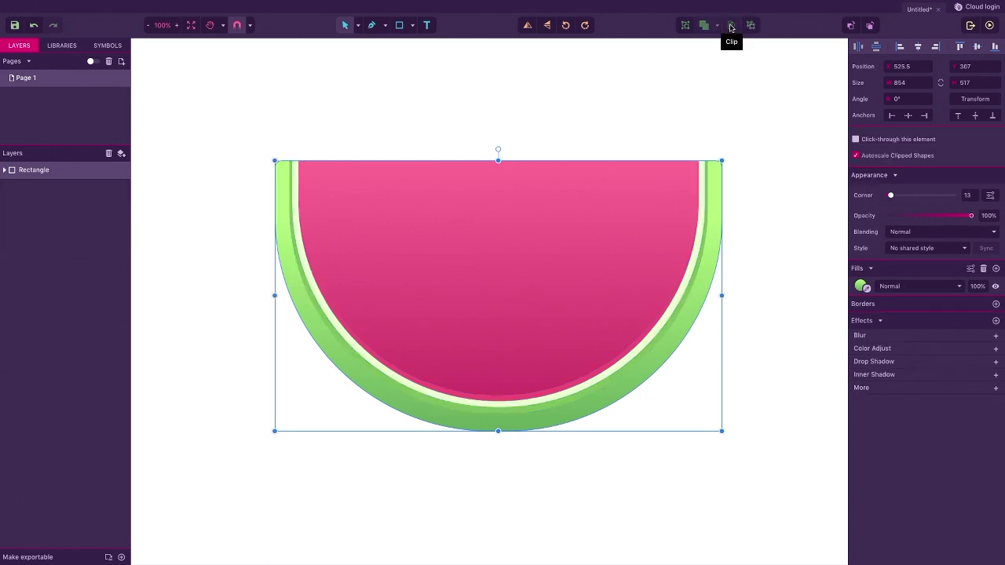
click(253, 114)
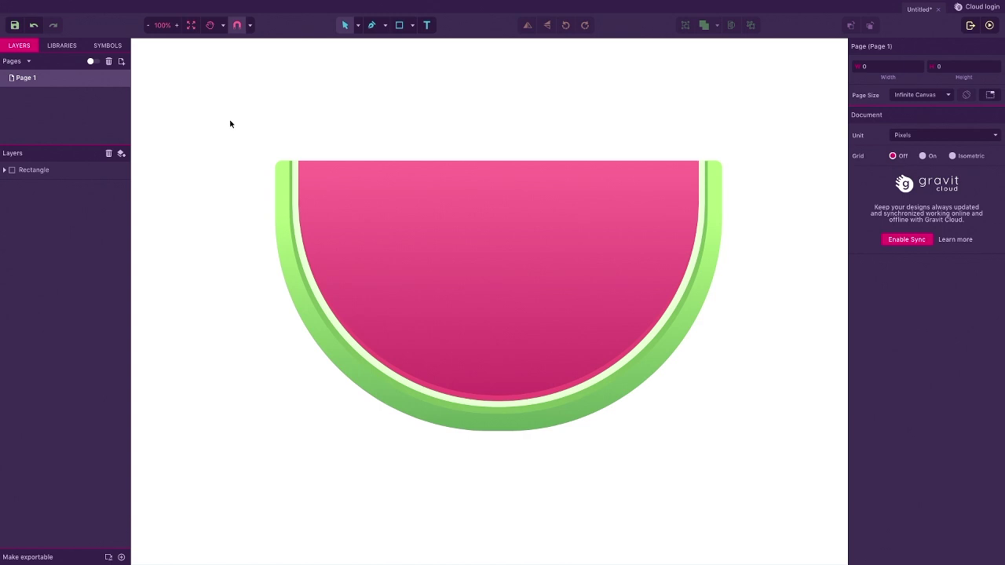
Draw a 403 by 23 bar near the flesh's upper left edge, filled cream #FDF5D0 with fully rounded ends.
click(399, 25)
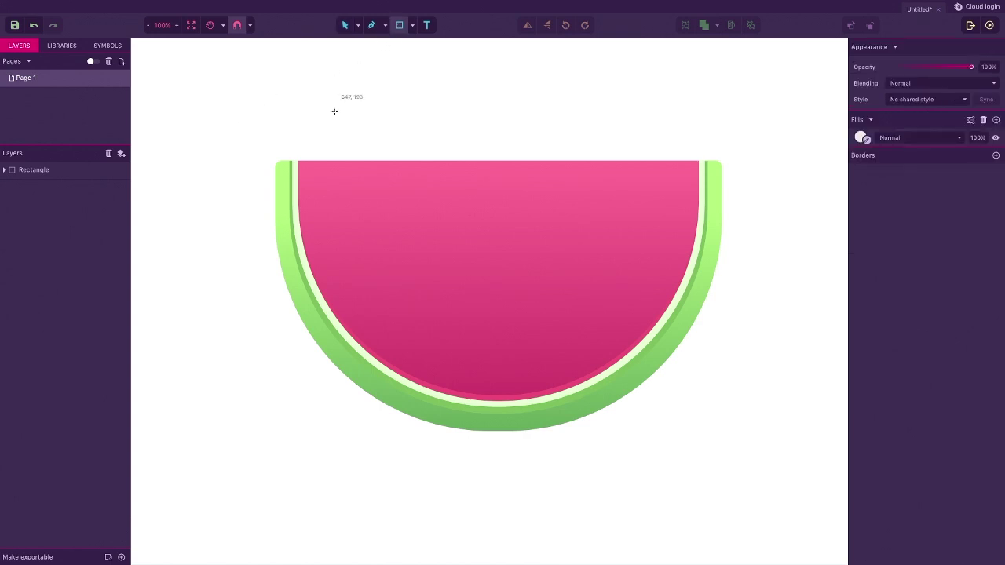
mouse_move(305, 161)
mouse_down()
mouse_move(515, 163)
mouse_move(516, 176)
mouse_up()
click(860, 246)
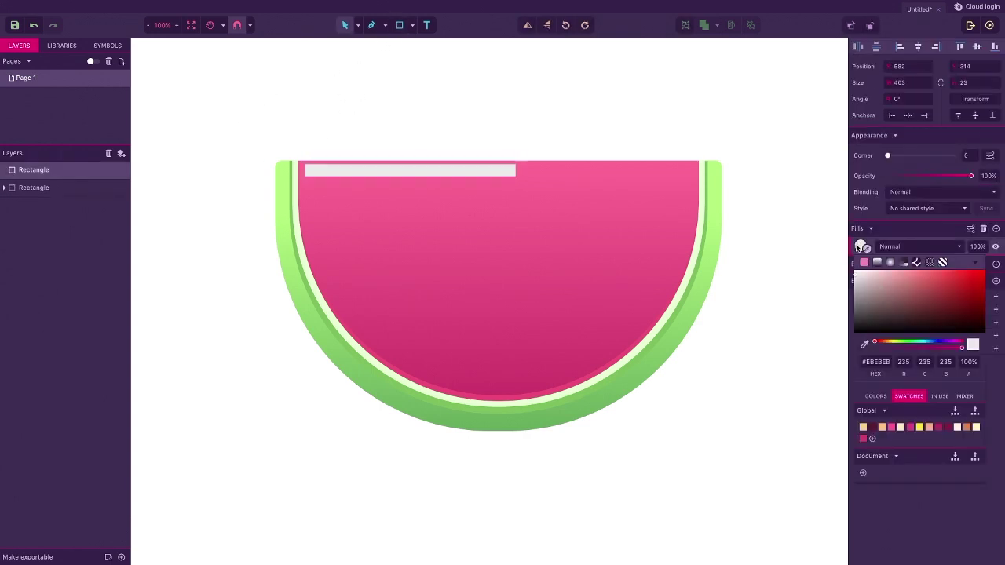
click(975, 428)
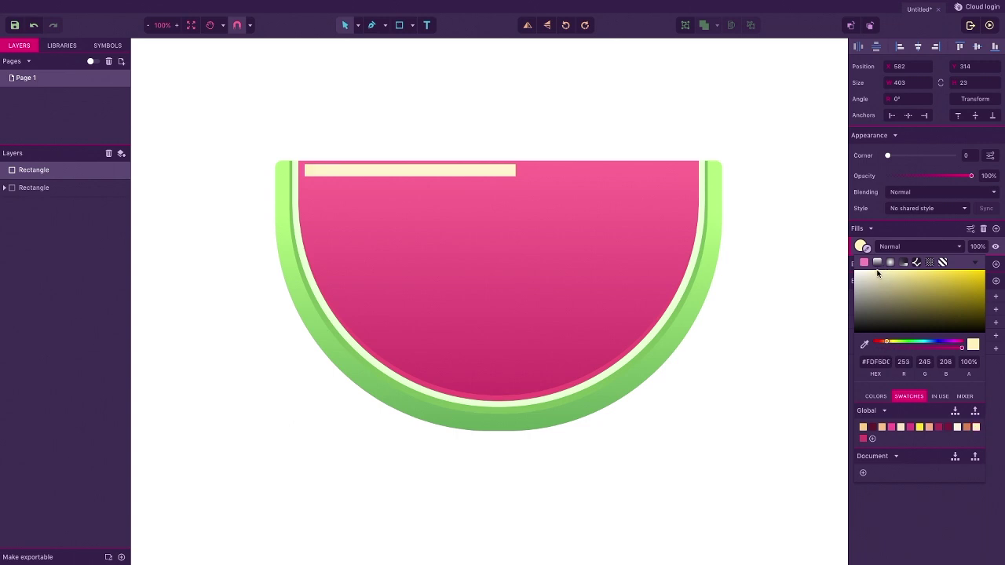
drag(887, 155, 955, 154)
Add a short 62 by 23 cream bar beside the long one and round its corners to 12.
click(398, 25)
drag(527, 164, 561, 176)
drag(892, 155, 955, 156)
Draw a thin 294 by 7 bar along the flesh's upper right edge, filled light pink #FFC1D2 with corner radius 4.
click(399, 25)
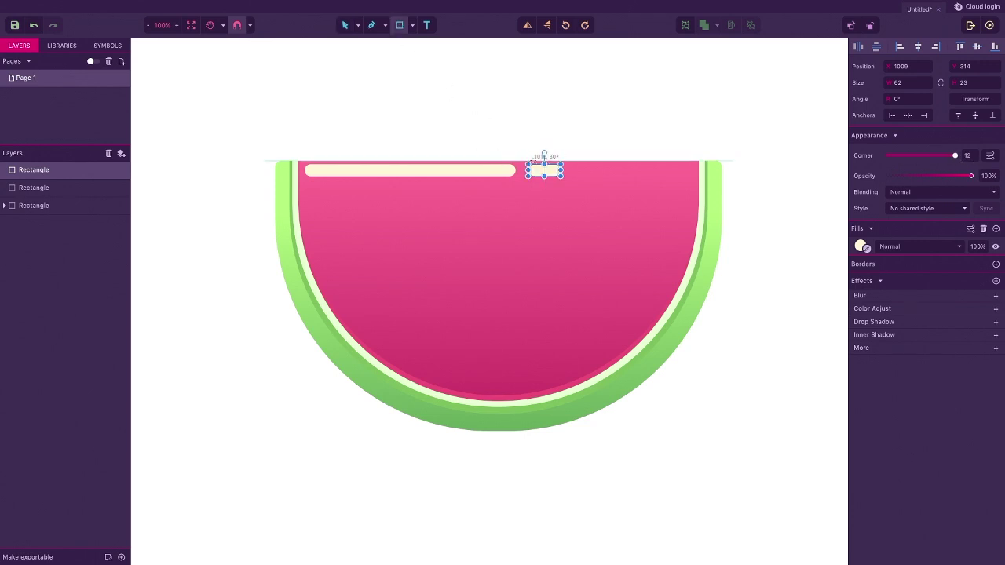
drag(543, 161, 698, 167)
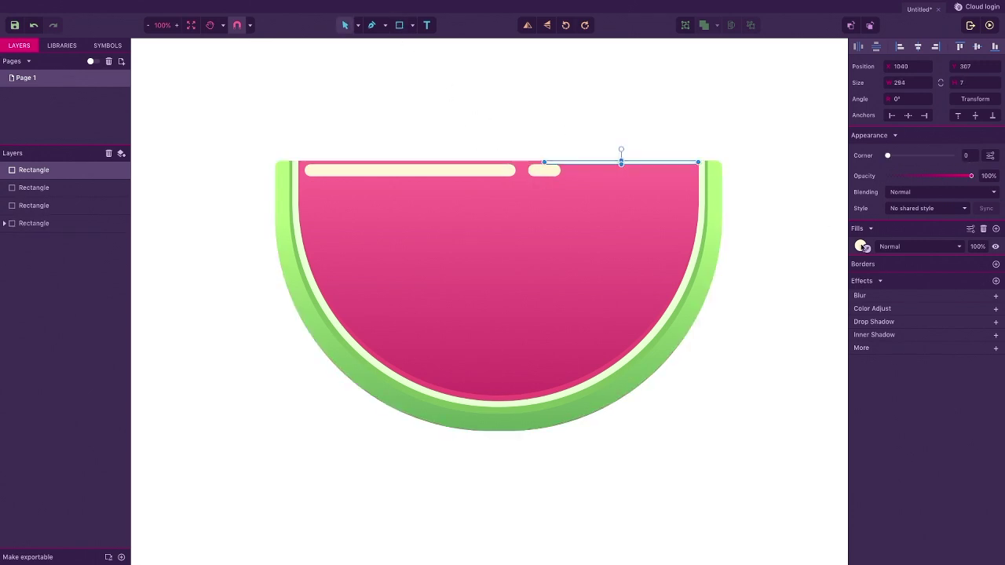
click(861, 246)
click(864, 344)
click(665, 170)
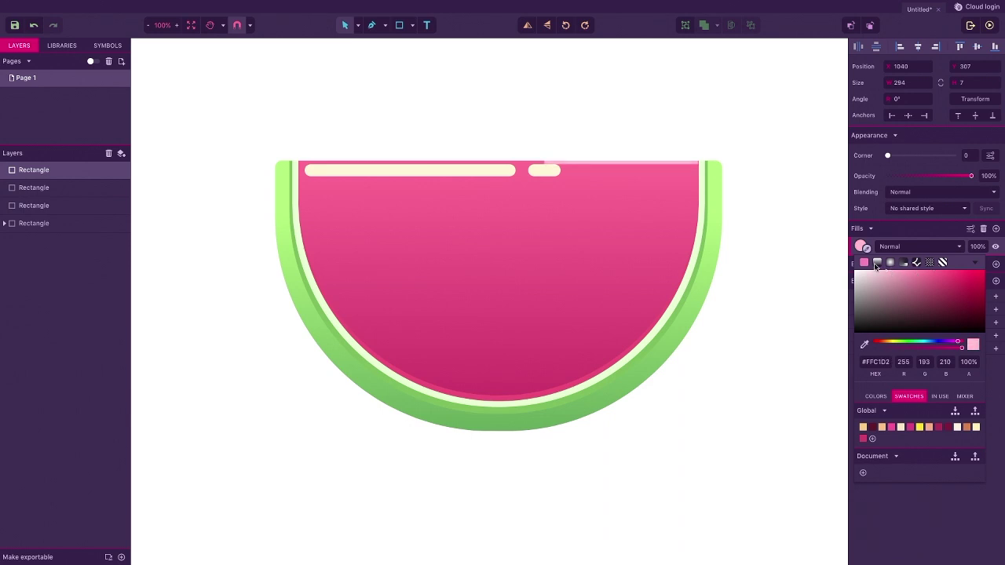
drag(896, 343, 958, 346)
drag(895, 157, 955, 155)
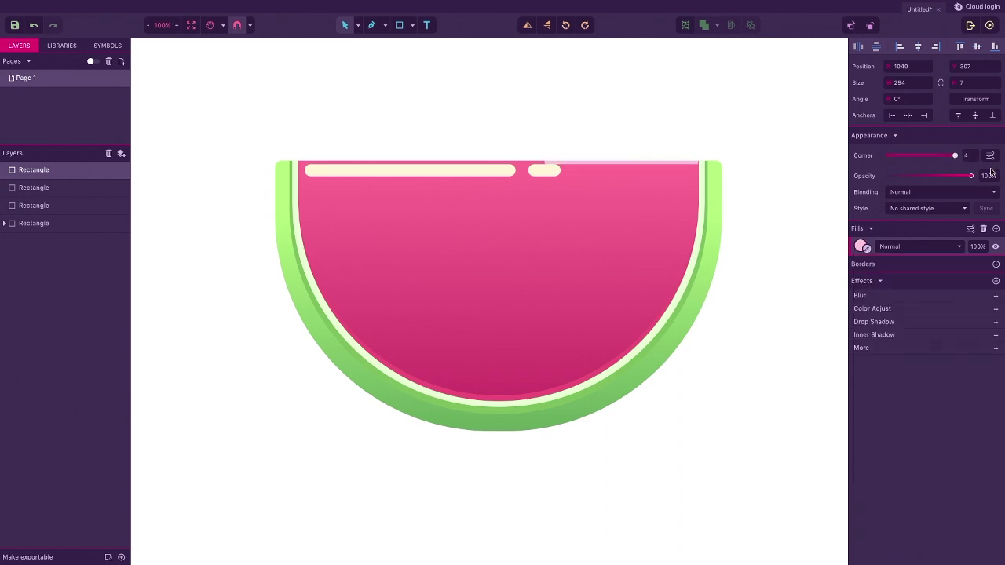
Move both cream bars slightly lower on the flesh.
click(427, 173)
click(537, 174)
click(573, 153)
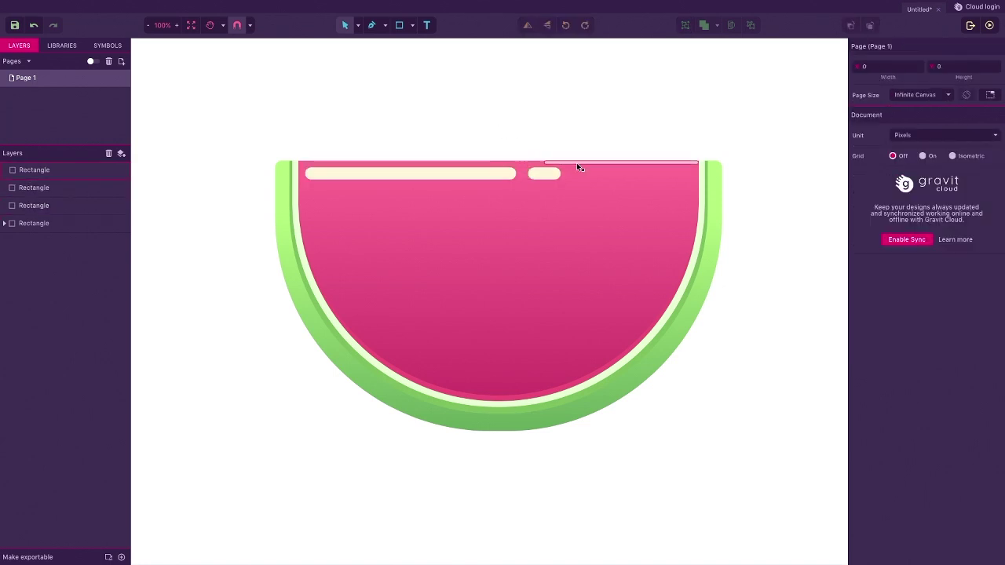
Lighten the thin pink bar's fill to #FFEAF0 and lower the bar slightly from the slice's top edge.
click(576, 163)
click(861, 247)
drag(863, 277, 854, 261)
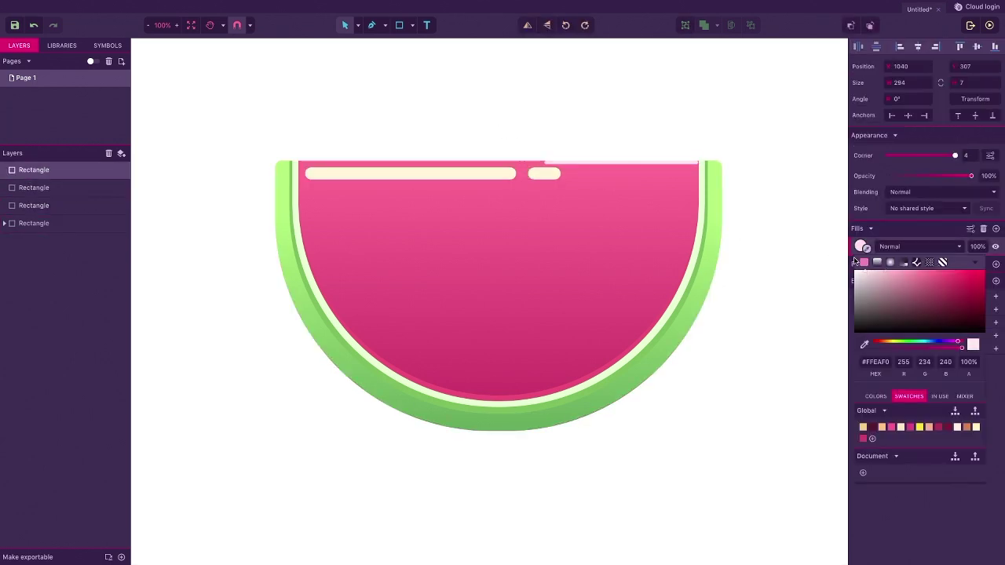
click(640, 166)
click(435, 94)
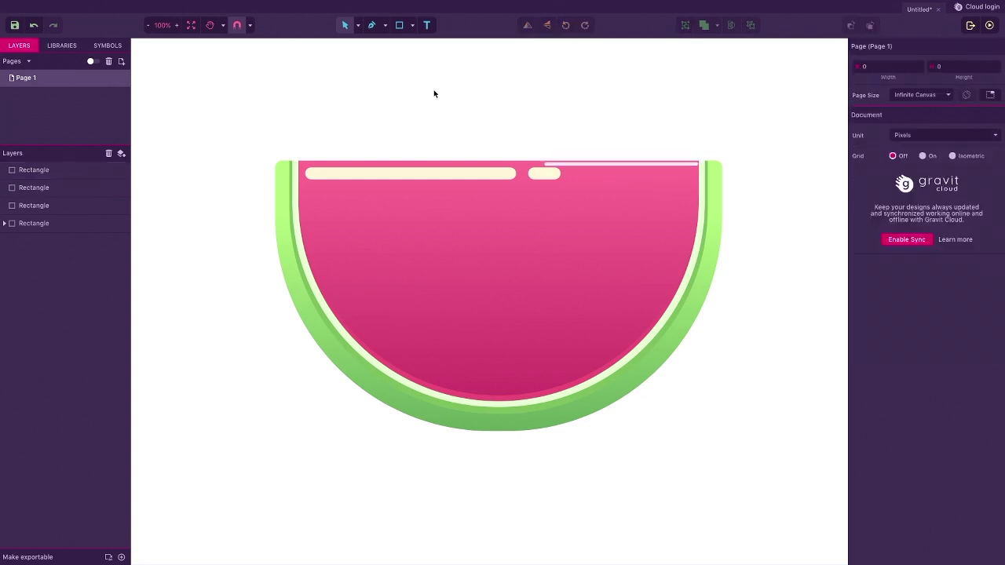
Add a short 28 by 7 pale bar just before the thin pink bar, with matching colour and rounded ends.
click(399, 25)
mouse_move(519, 162)
mouse_down()
mouse_move(540, 165)
mouse_move(529, 159)
mouse_up()
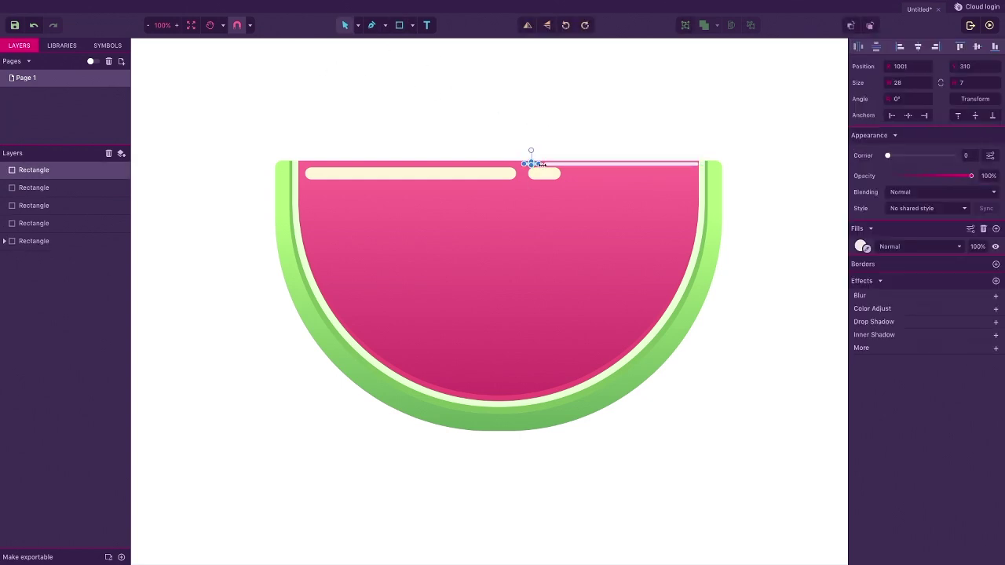
key(i)
click(700, 184)
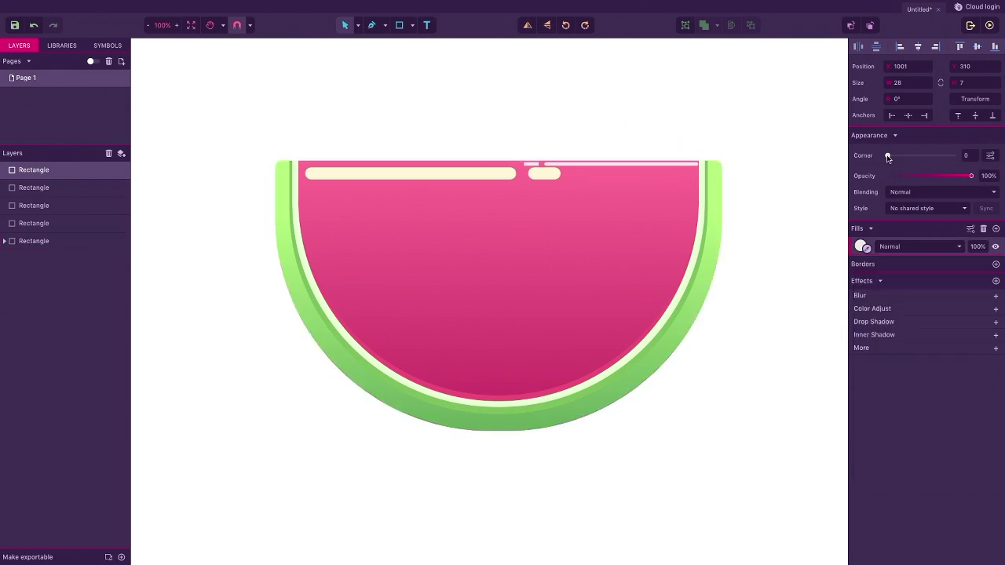
click(327, 76)
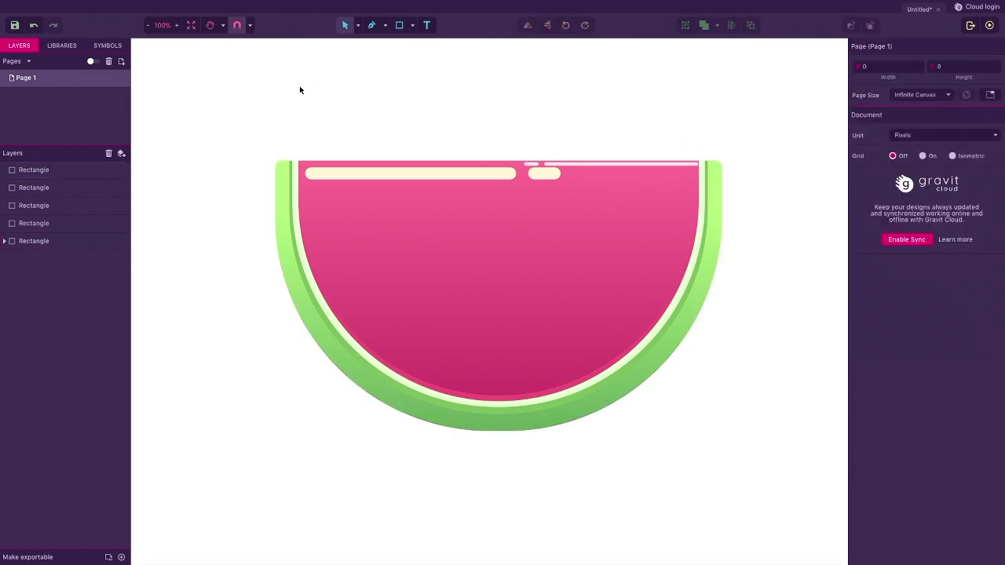
Draw a leg rectangle 19.5 wide and 83 tall hanging from the rind's bottom centre and fill it with sampled rind green.
click(399, 25)
drag(498, 420, 511, 459)
click(862, 247)
click(865, 344)
click(493, 425)
drag(504, 440, 506, 445)
Resample the leg's fill from the rind's lower edge and round its corners to 10.
click(861, 247)
click(865, 344)
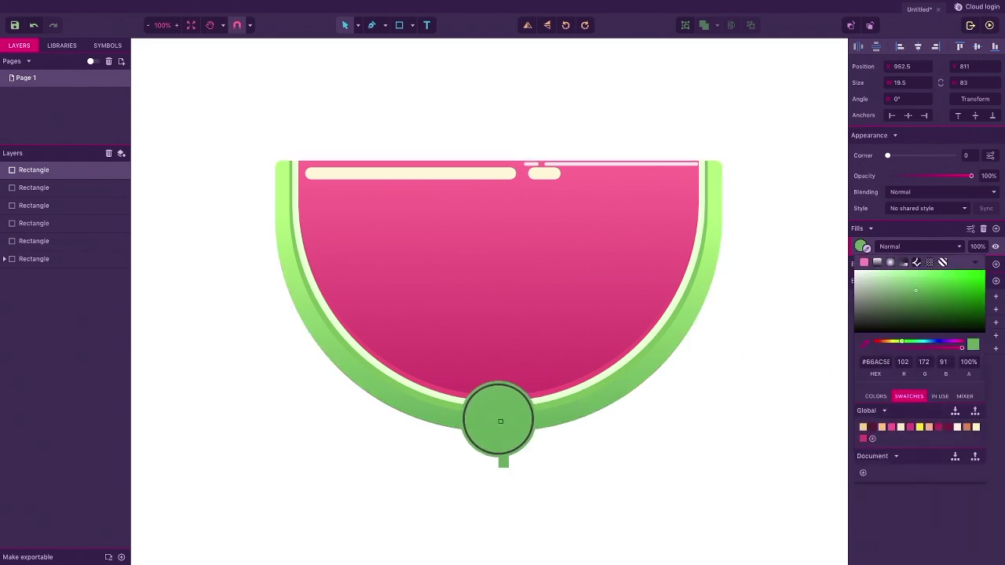
click(504, 442)
drag(888, 155, 955, 155)
Duplicate the leg directly to its left and darken the copy's green fill.
key(ctrl+d)
drag(504, 445, 488, 445)
click(861, 247)
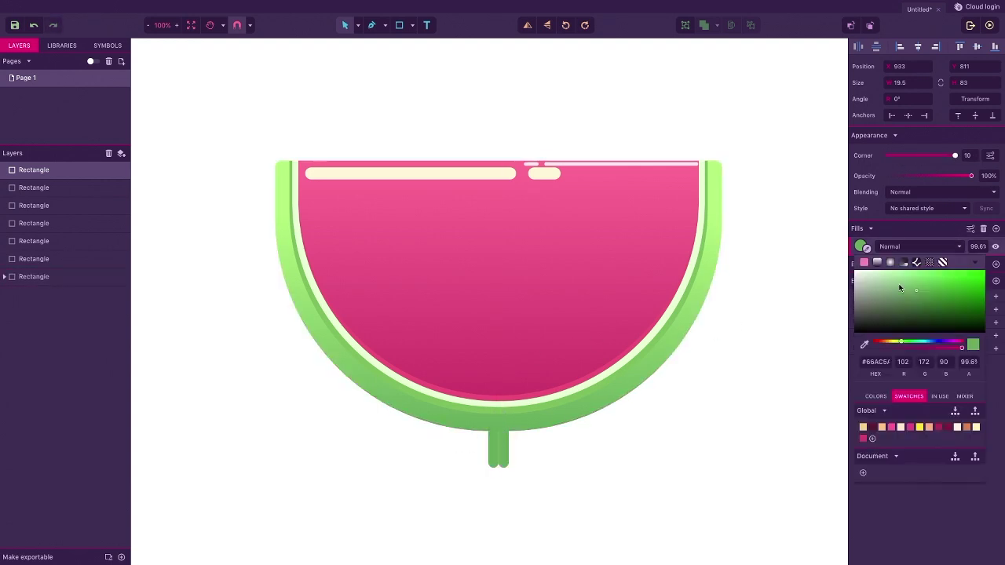
Send the darker leg behind the slice and spread the two legs apart.
right_click(73, 171)
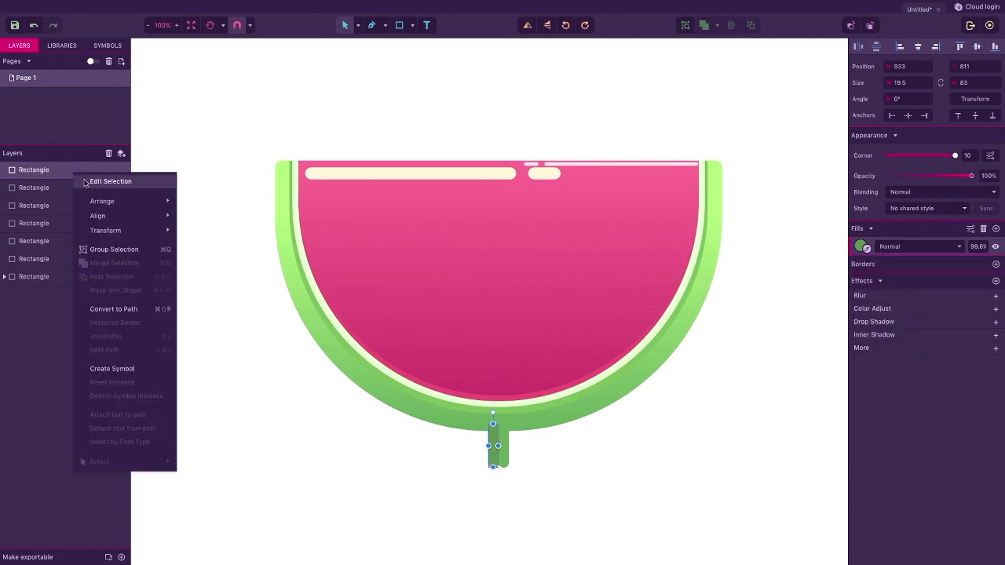
mouse_move(157, 201)
click(209, 203)
drag(488, 458, 515, 452)
click(456, 451)
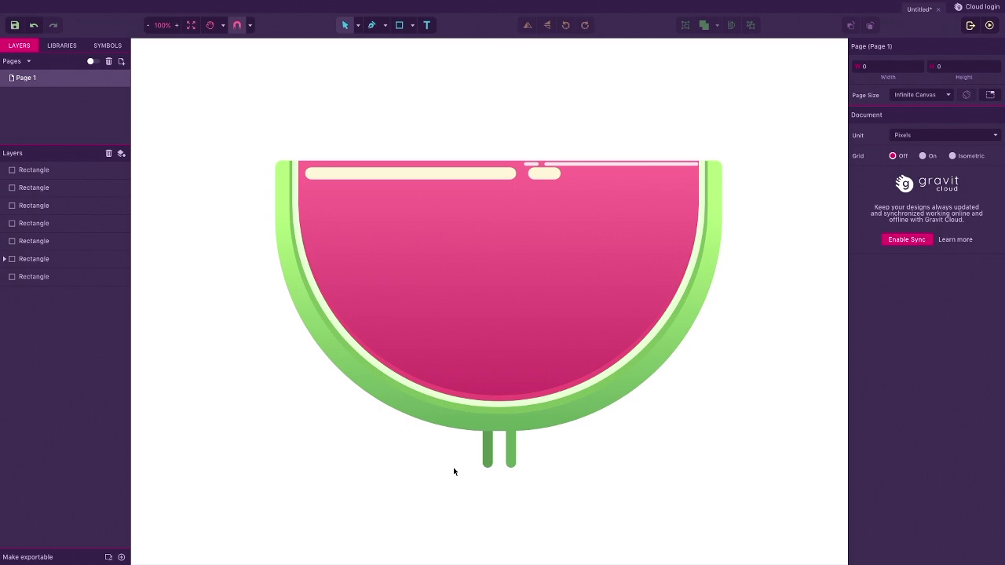
Draw a 22.8 by 9 foot at the left leg's base, filled with sampled leg green and corner radius 5.
key(r)
drag(475, 462, 488, 466)
click(862, 247)
click(864, 344)
click(485, 438)
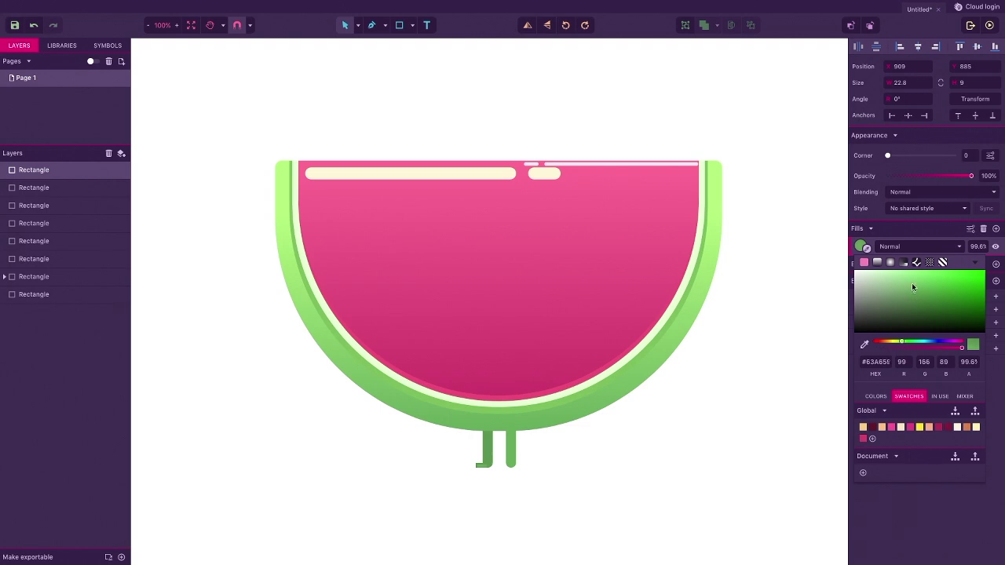
click(911, 156)
Align the foot with the left leg's base and place a copy pointing outward under the right leg.
click(176, 25)
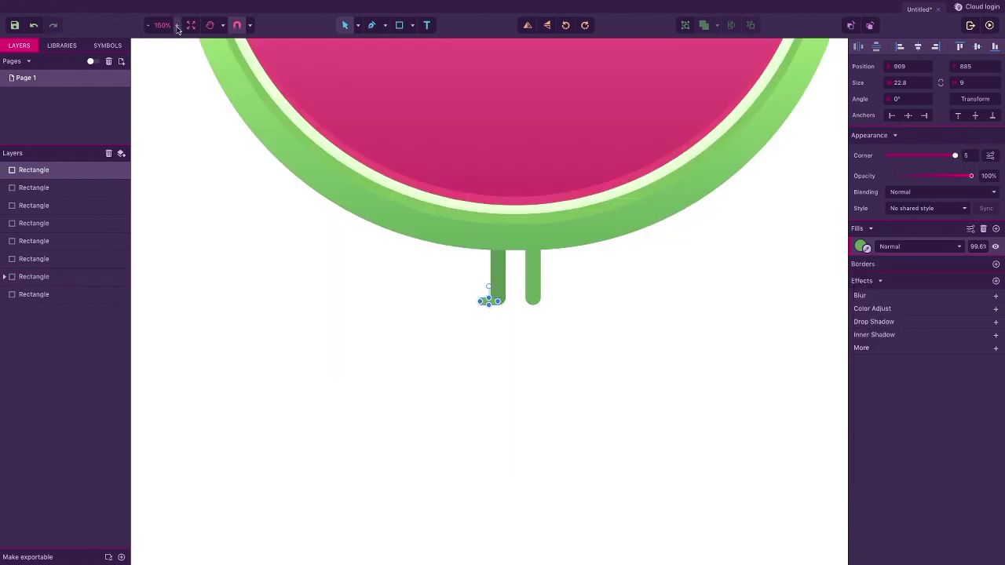
click(177, 25)
mouse_move(486, 303)
mouse_down()
mouse_move(555, 302)
mouse_move(485, 303)
mouse_up()
key(ctrl+d)
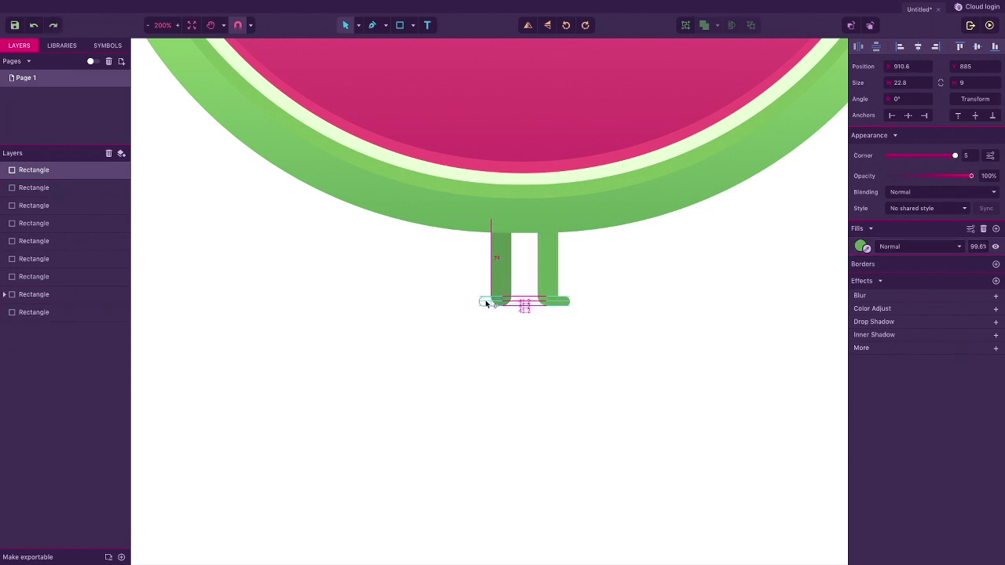
click(460, 291)
Lighten the green fill of the foot under the right leg to #70B965.
click(554, 301)
click(860, 246)
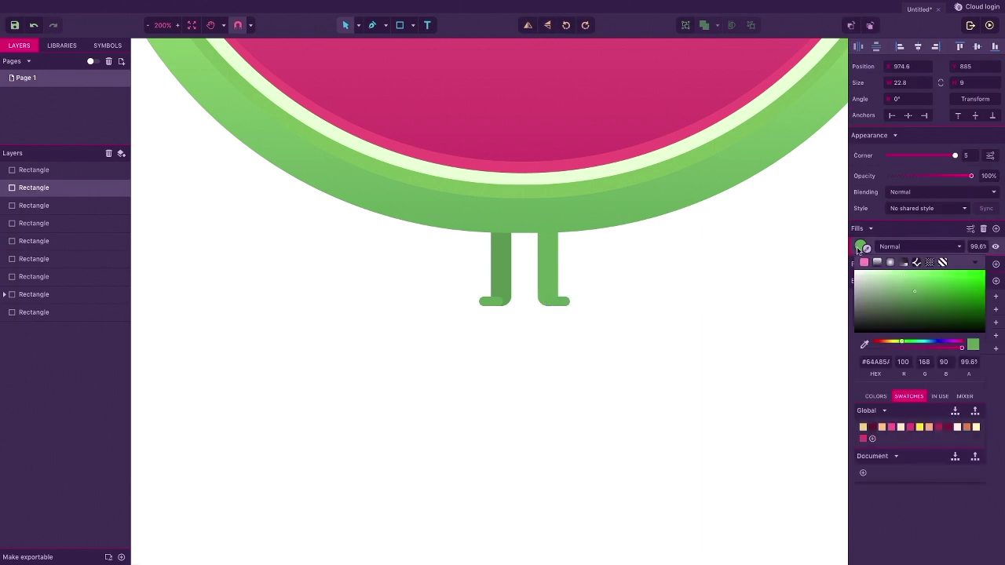
click(914, 288)
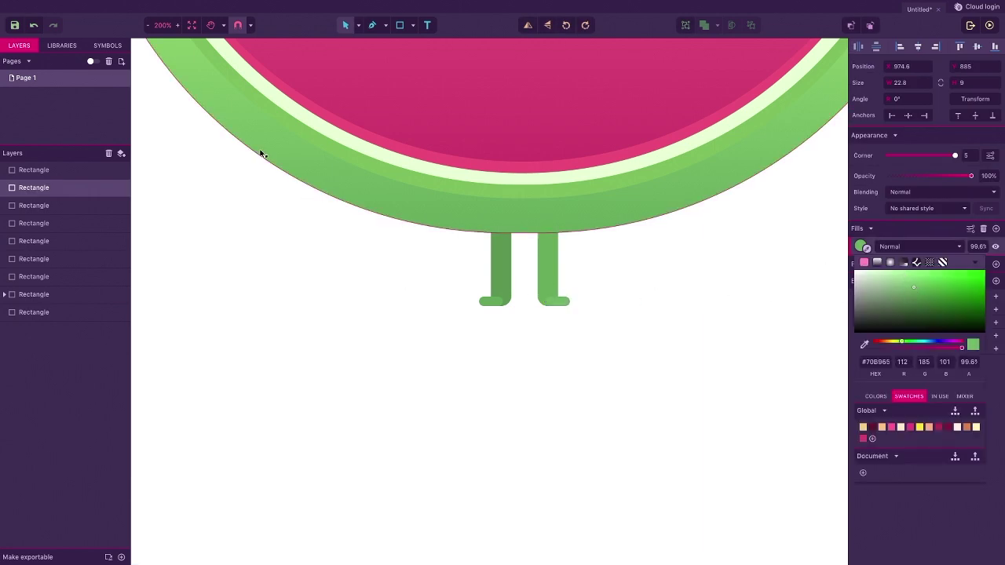
key(ctrl+minus)
key(ctrl+minus)
scroll(253, 80, up, 5)
click(240, 100)
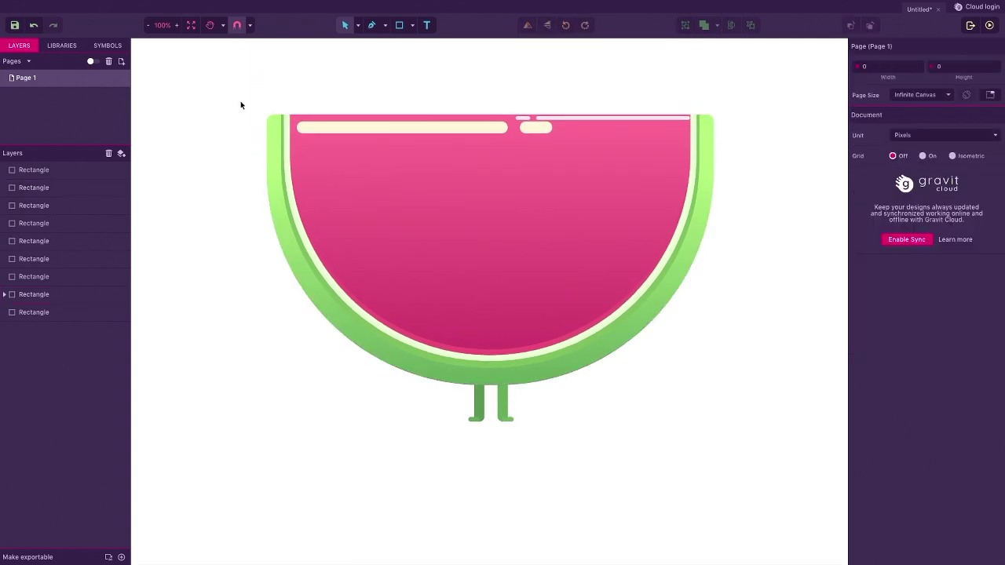
Draw an ellipse about 104.5 by 94 on the flesh, fill it with the dark pink swatch, and place a copy directly to its left.
click(414, 30)
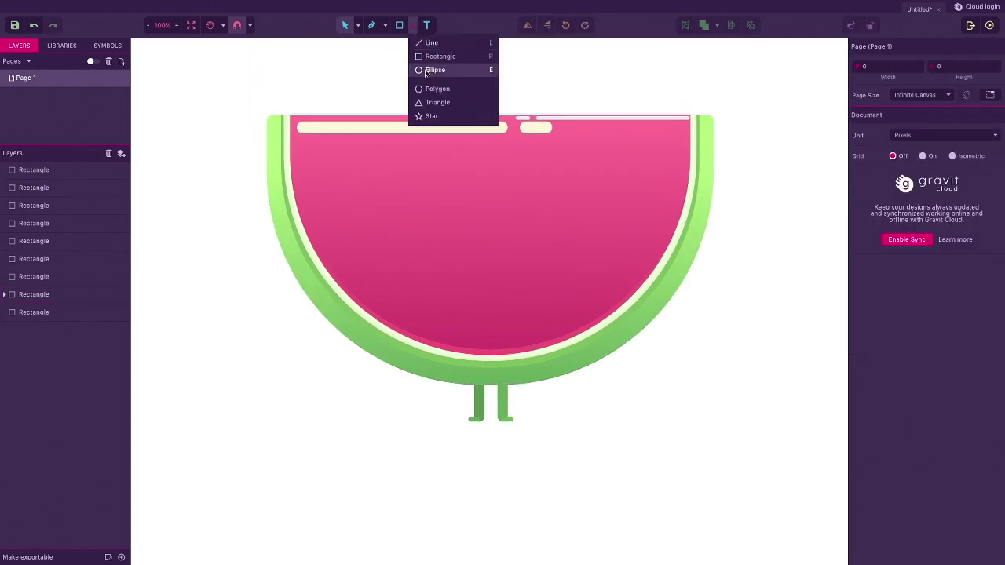
click(420, 70)
drag(498, 211, 552, 263)
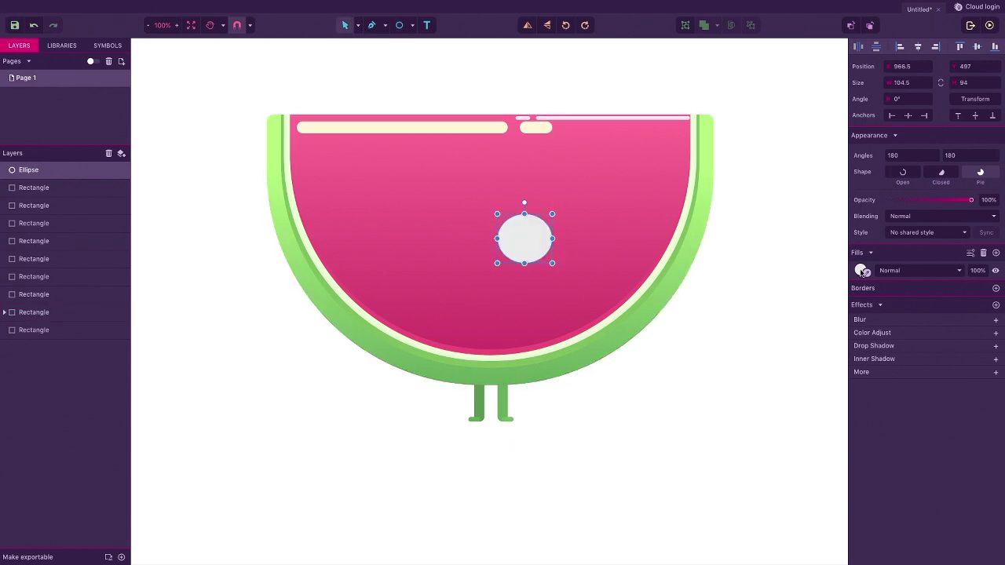
click(862, 270)
click(864, 368)
click(539, 332)
click(519, 240)
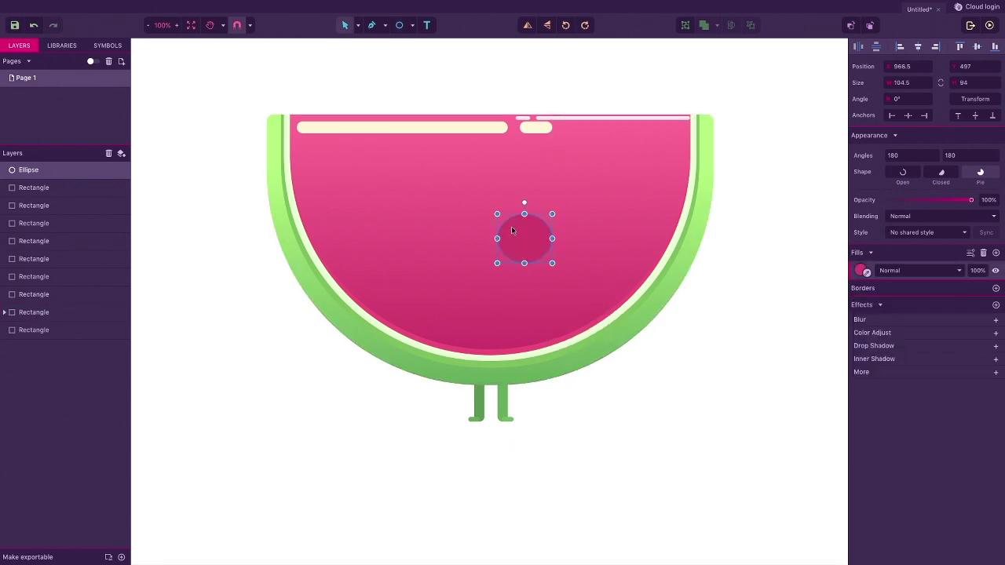
drag(520, 239, 456, 242)
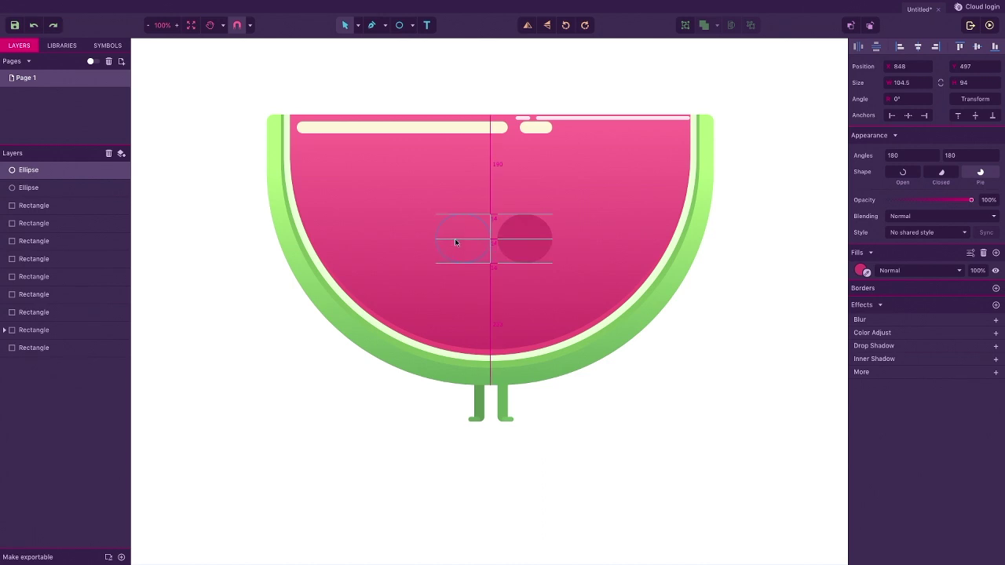
Add cream copies of the ellipses slightly offset over both dark pink ones to form two touching eyes.
click(518, 240)
key(ctrl+d)
click(861, 270)
click(957, 451)
drag(518, 231, 452, 233)
key(ctrl+d)
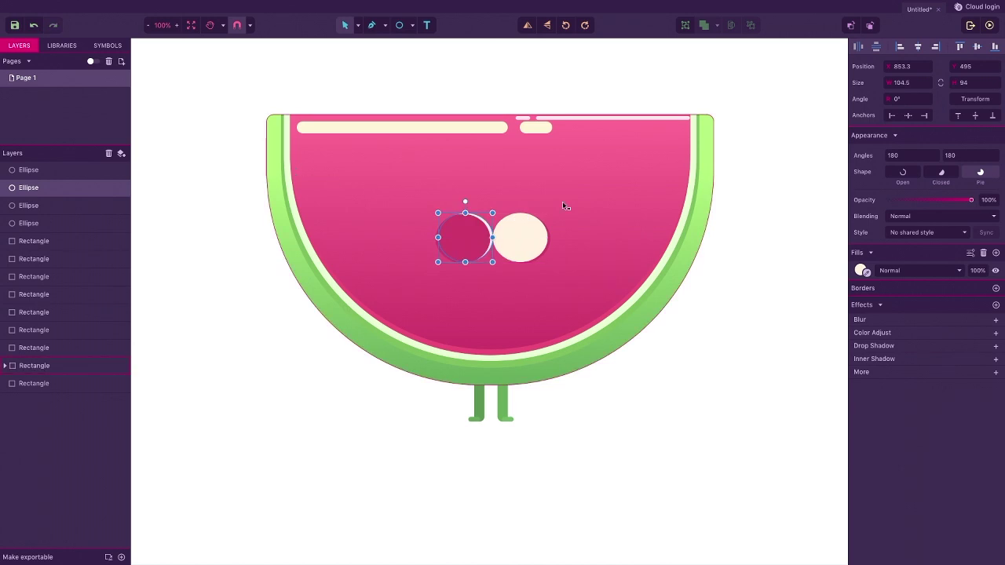
click(850, 25)
click(242, 198)
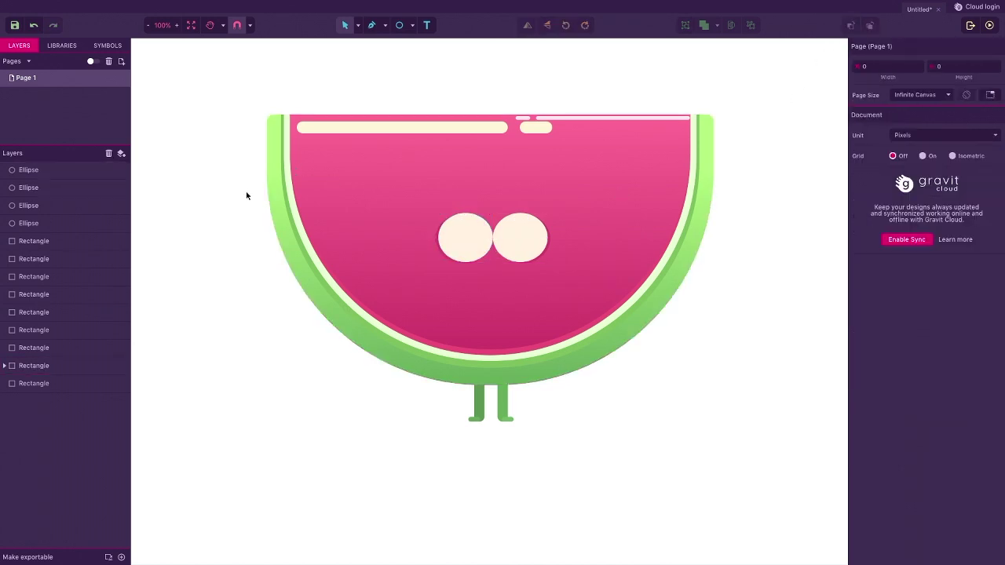
Draw a pupil about 8.1 by 24 at the inner edge of the right eye and fill it dark maroon.
key(e)
drag(496, 233, 500, 242)
click(862, 270)
click(872, 452)
click(499, 242)
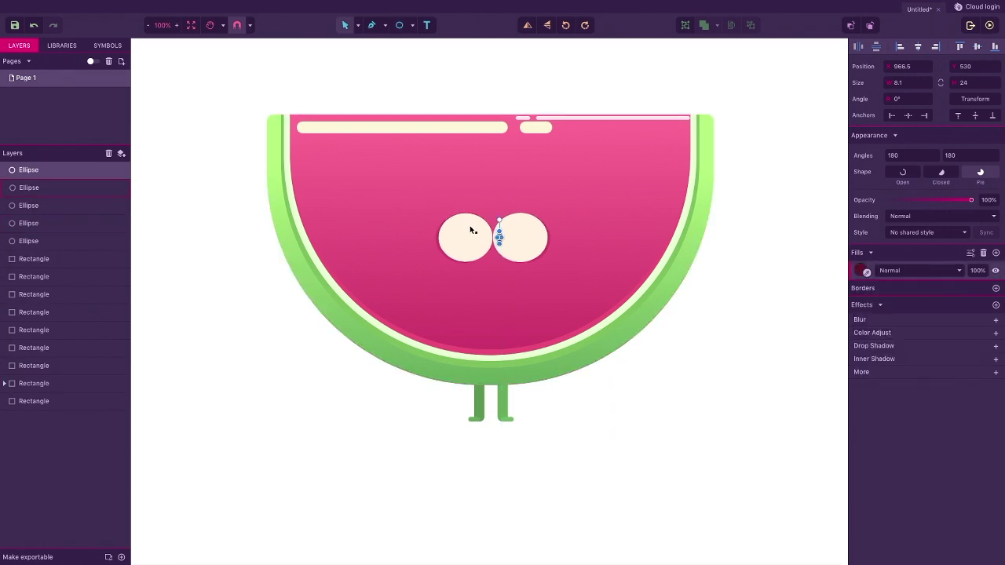
Duplicate the pupil and place the copy at the inner edge of the left eye.
key(ctrl+plus)
key(ctrl+d)
drag(488, 301, 468, 301)
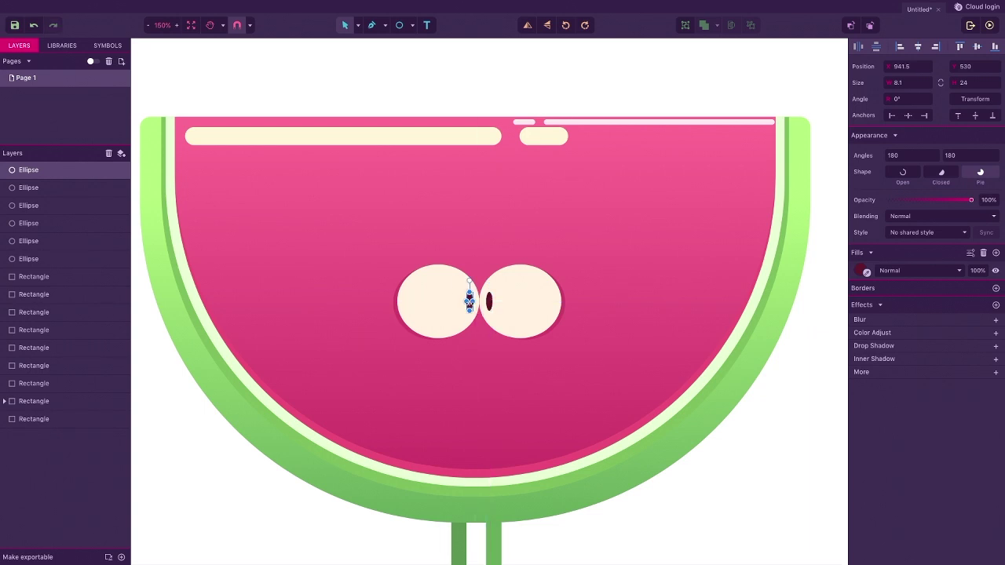
click(236, 102)
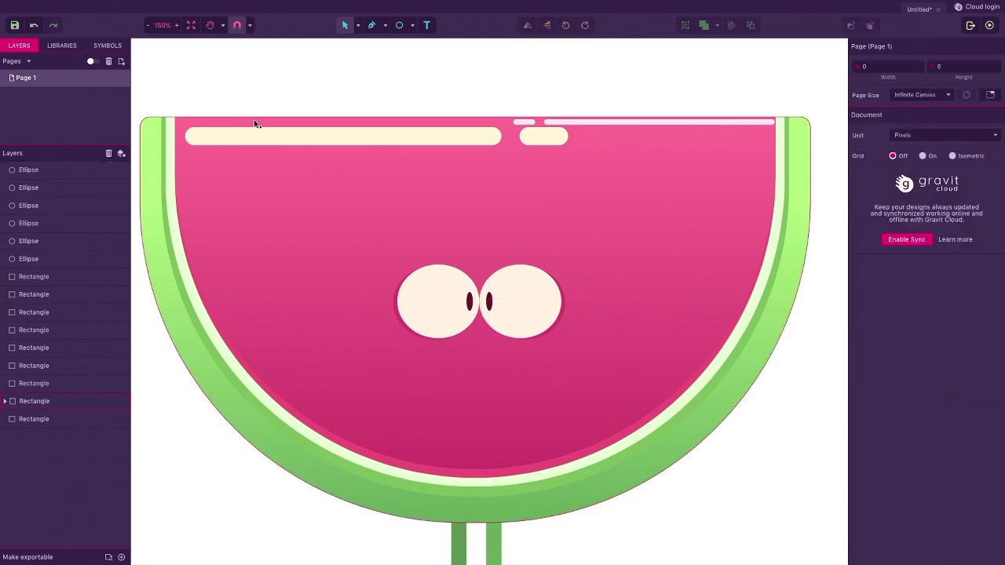
Draw a downward triangle about 29.4 by 25.5 below the eyes, fill it cream, and centre it between them as a beak.
click(412, 26)
click(424, 103)
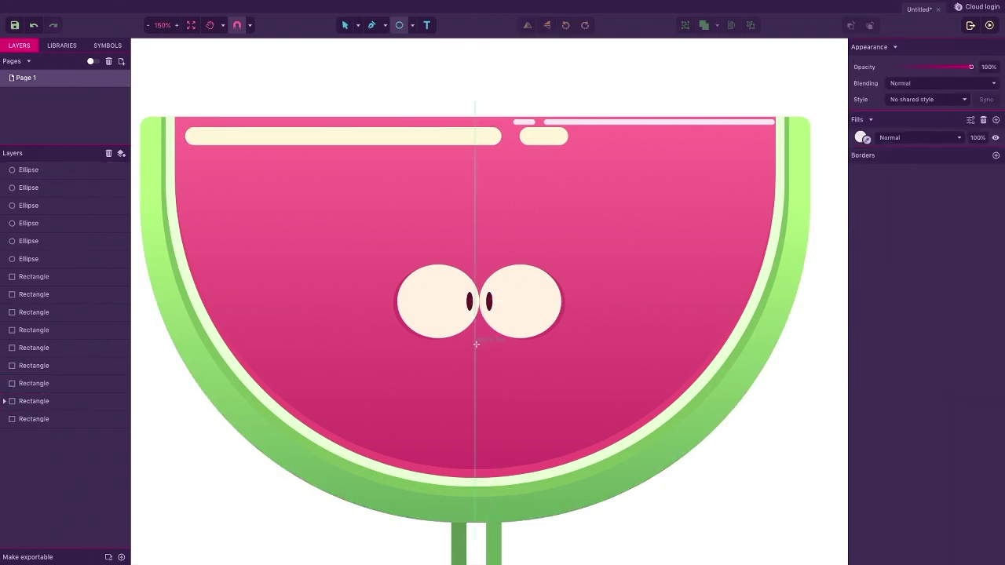
drag(476, 344, 476, 355)
click(861, 267)
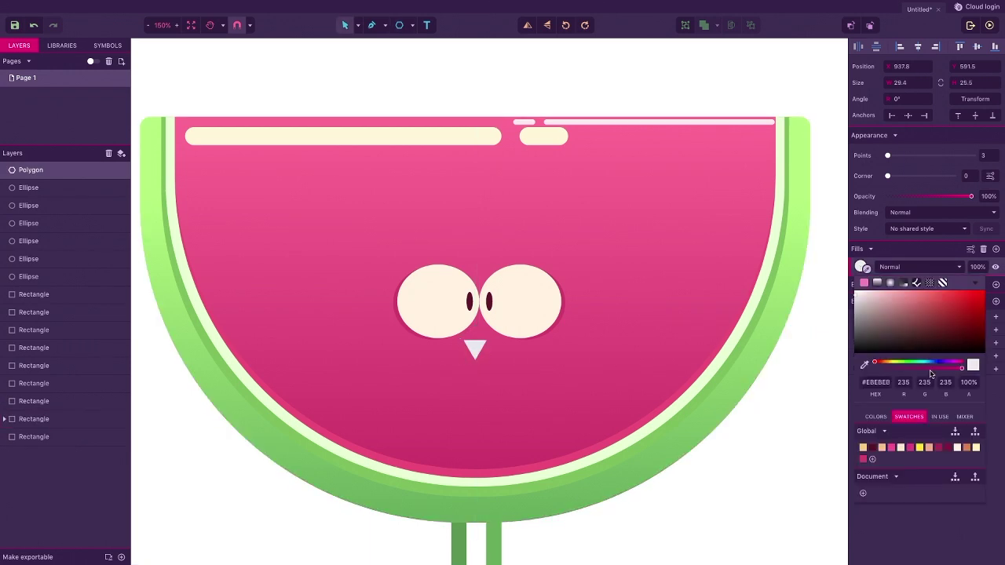
drag(474, 350, 474, 345)
click(692, 514)
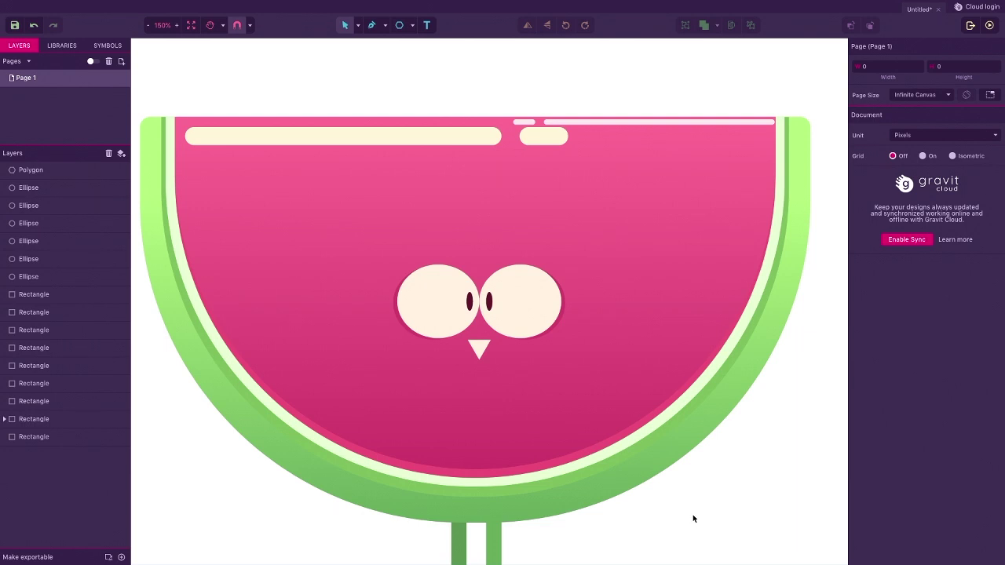
Draw an upright bar about 18.1 by 58 above the eyes with dark maroon fill and corner radius 9.
click(412, 25)
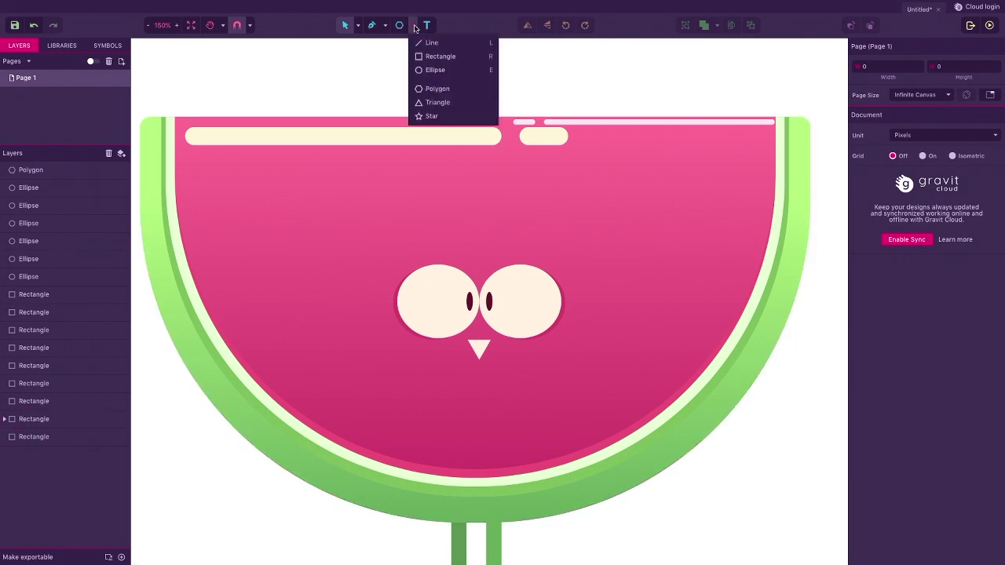
click(439, 57)
drag(479, 191, 479, 373)
drag(480, 213, 489, 236)
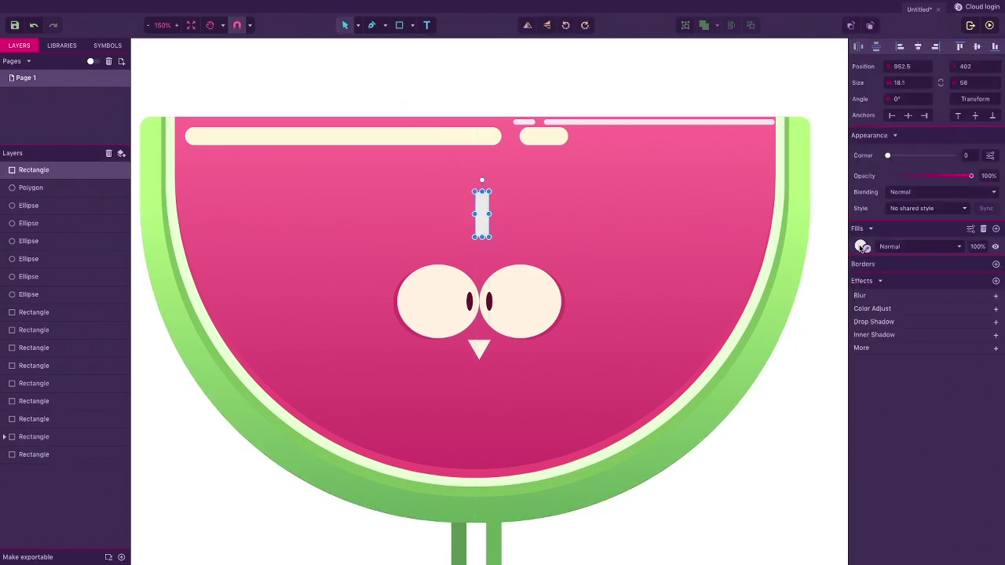
click(861, 247)
click(872, 427)
drag(887, 156, 950, 156)
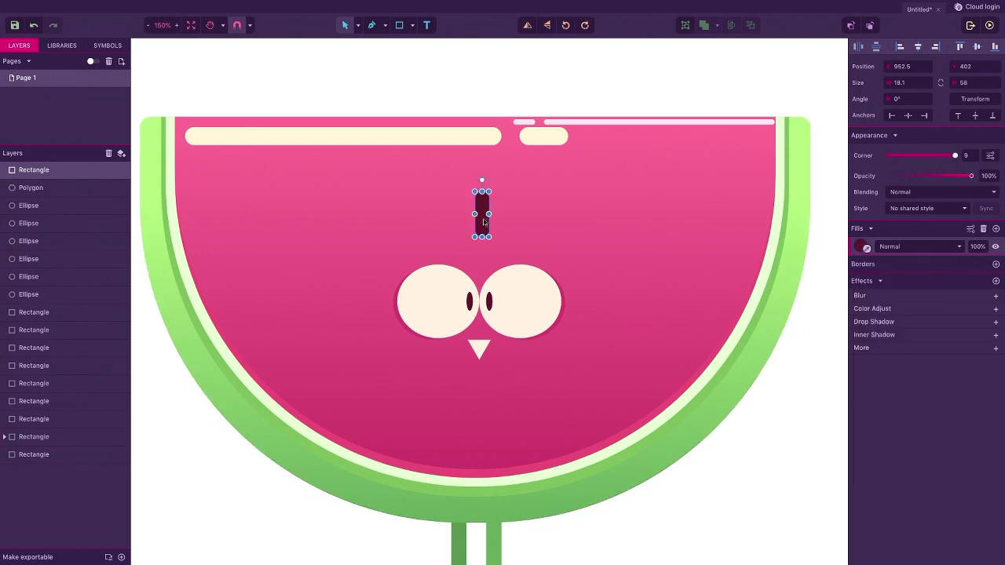
Widen the maroon bar to about 20.9 and centre it between two tilted copies that mirror each other.
drag(483, 223, 525, 214)
key(ctrl+d)
drag(526, 179, 437, 222)
key(ctrl+d)
click(528, 26)
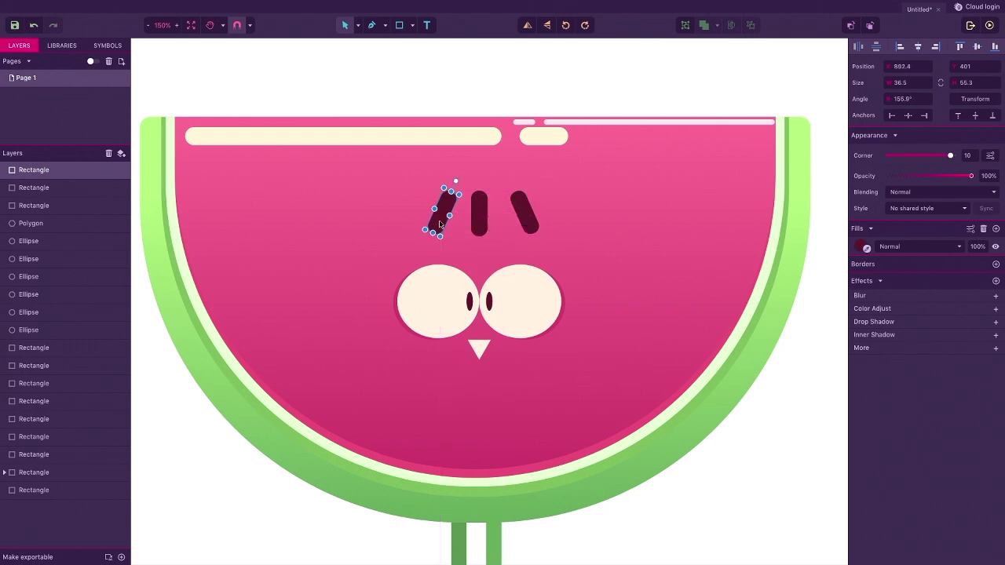
click(482, 227)
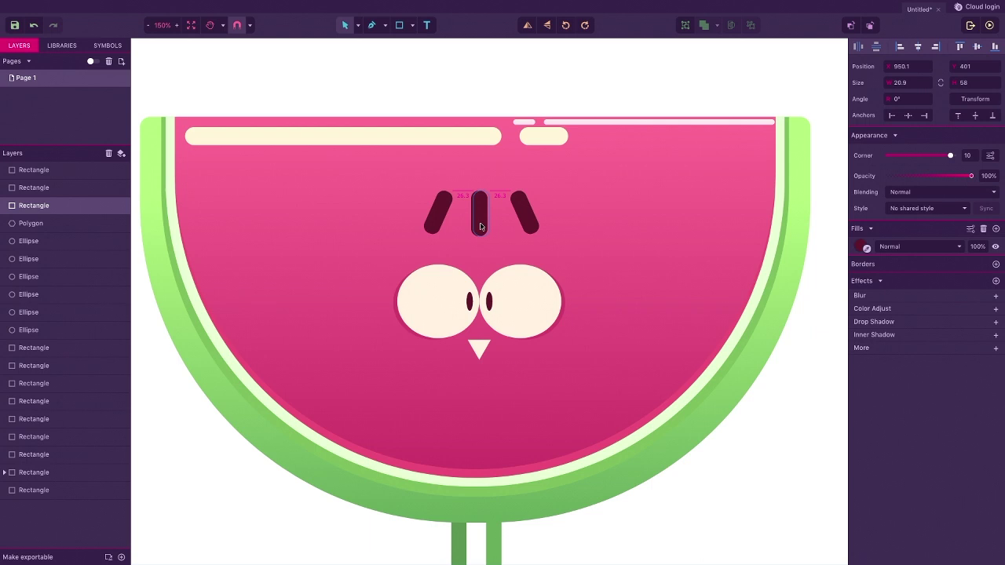
click(380, 86)
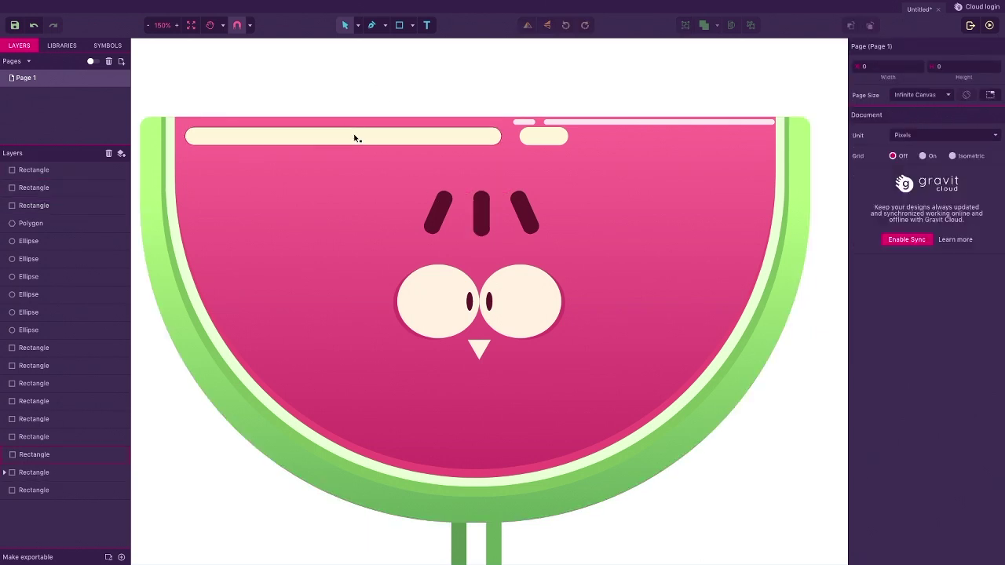
Duplicate the left tilted bar, fill the copy with #881836, and send it behind the original.
click(441, 211)
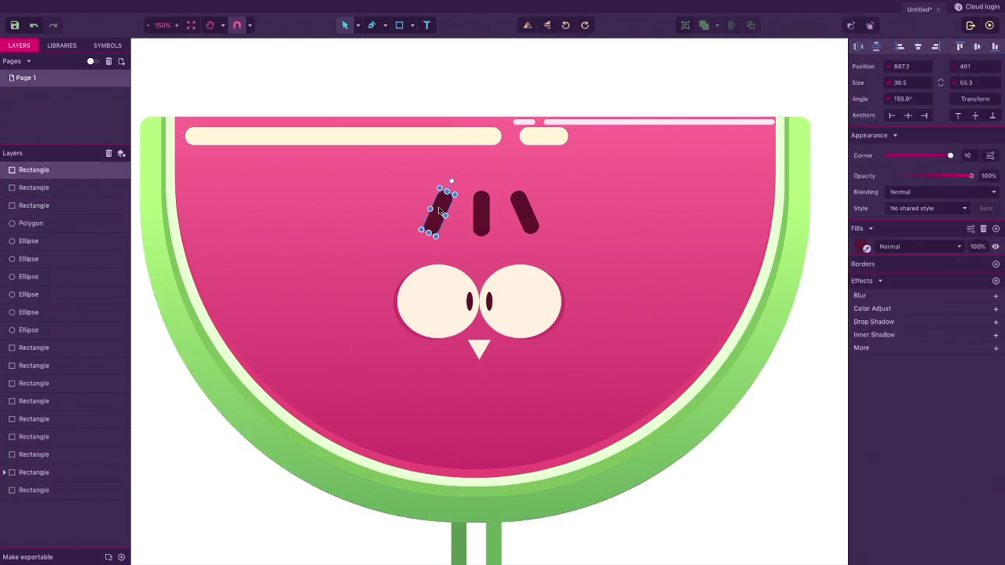
key(ctrl+d)
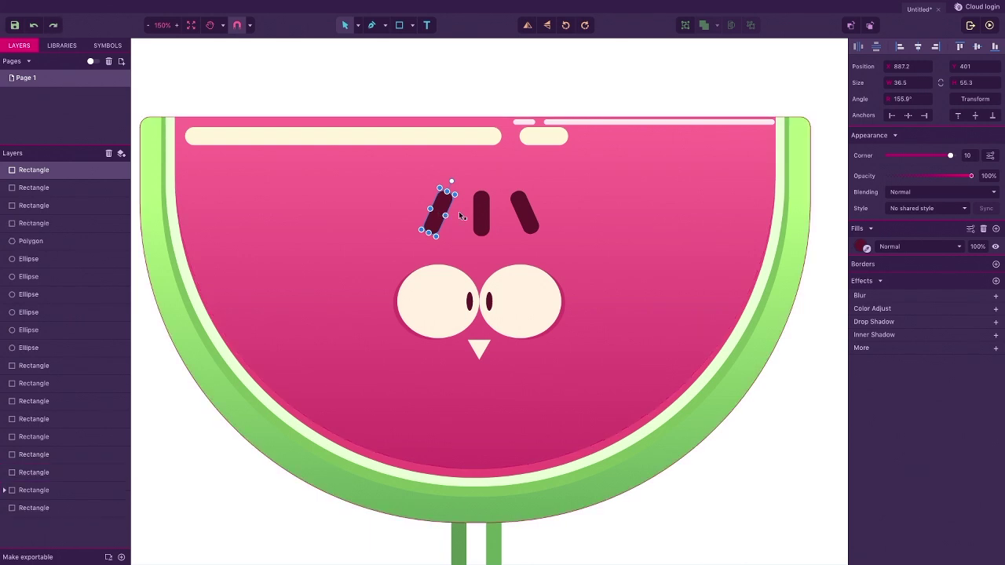
click(862, 247)
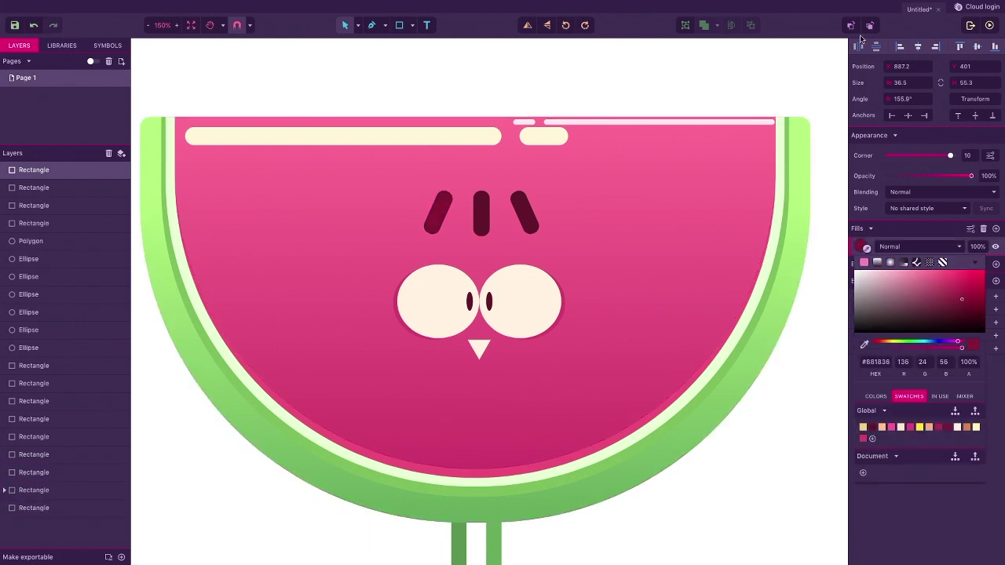
key(Escape)
Offset the reddish copy slightly downward behind the left bar and enlarge it to about 38.2 by 55.8 as a shadow.
key(Left)
key(Left)
key(Down)
key(Down)
key(Down)
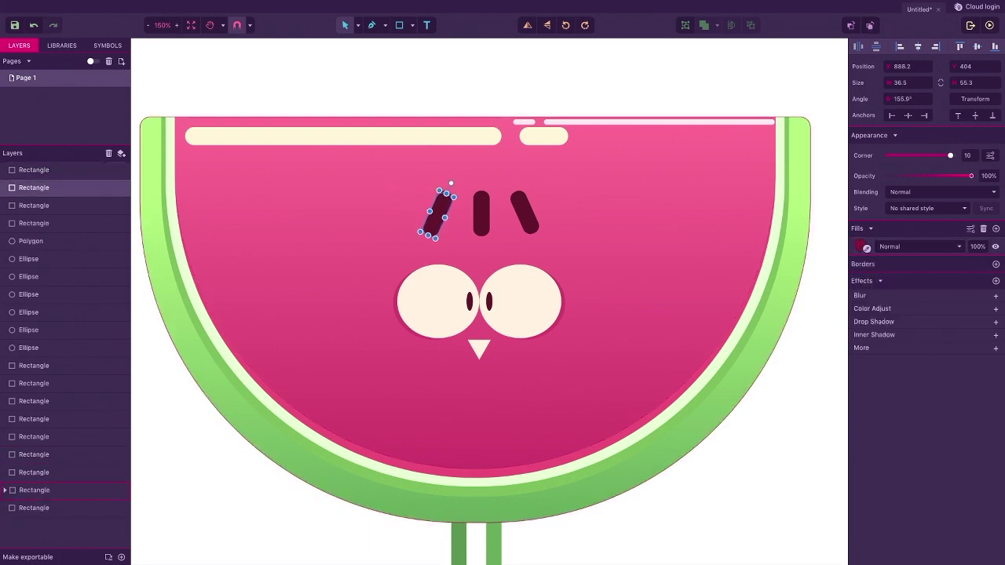
click(370, 105)
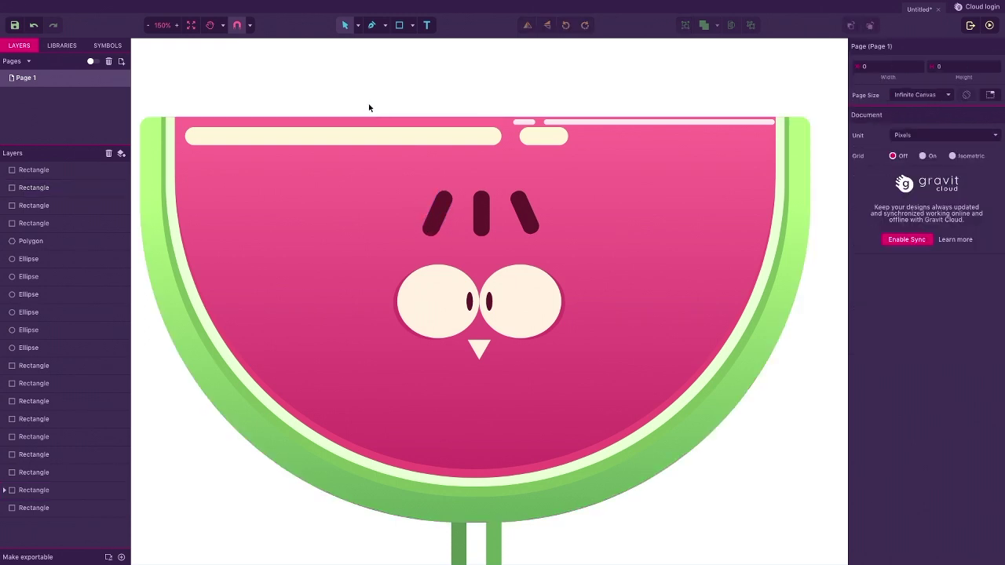
click(427, 236)
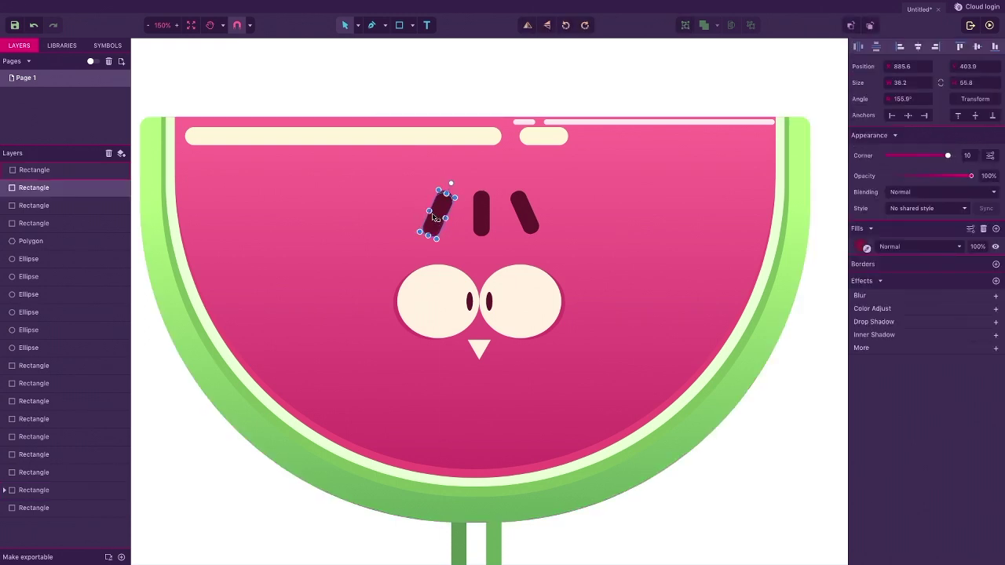
click(372, 107)
Duplicate the left bar's shadow, flip it horizontally, and place it behind the right tilted bar.
click(427, 234)
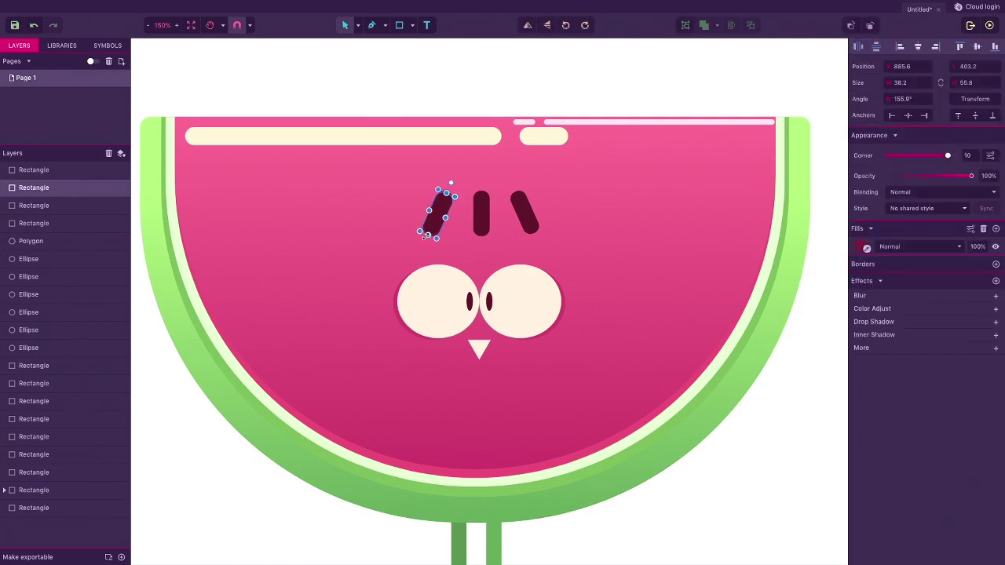
key(ctrl+d)
click(528, 26)
drag(429, 206, 517, 208)
click(872, 27)
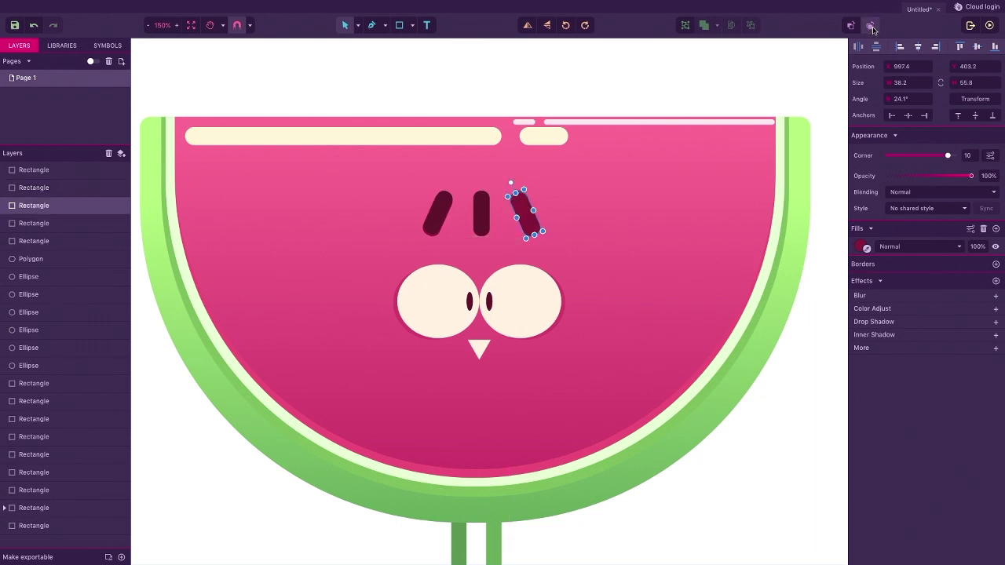
click(871, 27)
click(396, 98)
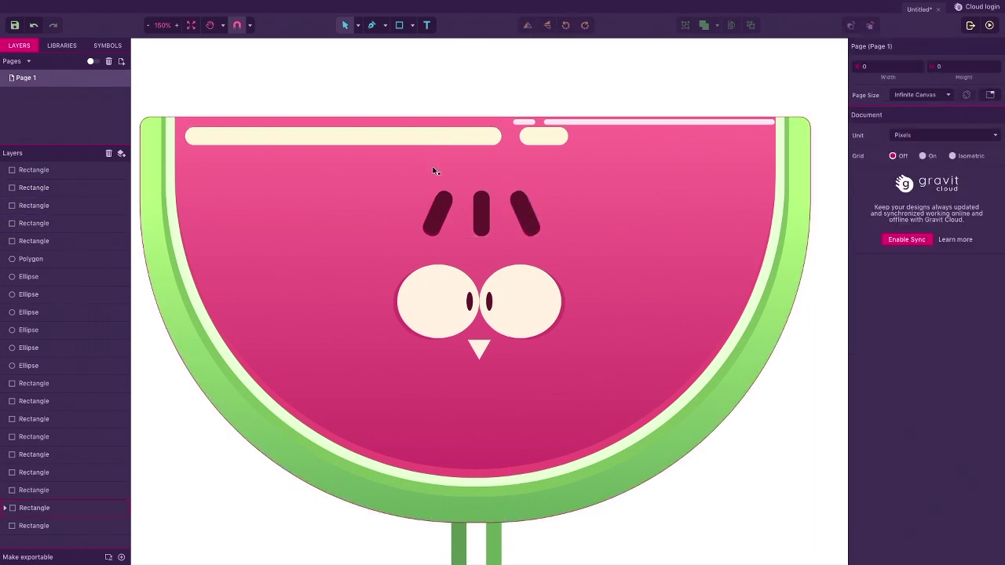
Duplicate the left bar's shadow, rotate the copy upright, and send it behind the middle bar.
click(432, 235)
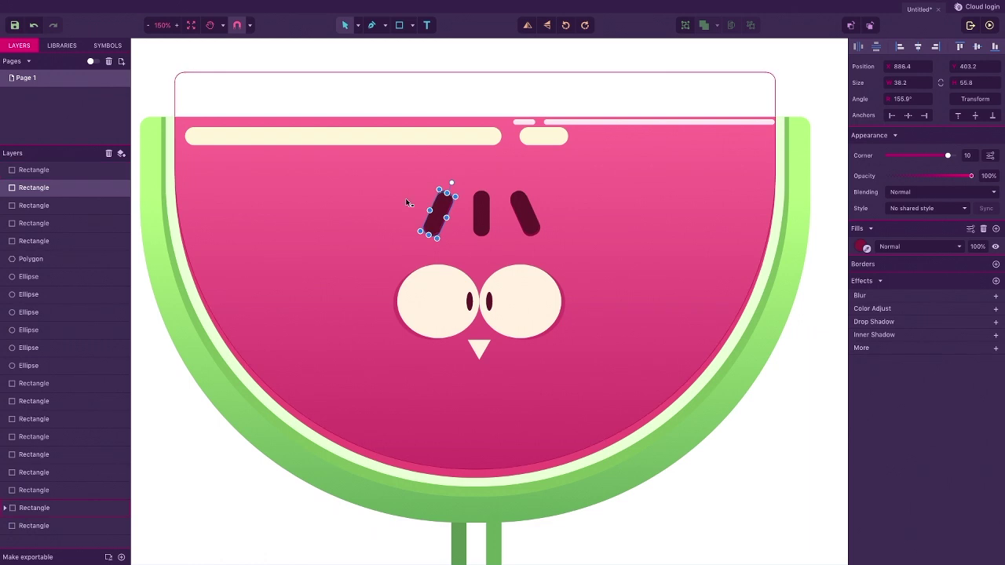
key(ctrl+d)
drag(436, 224, 477, 223)
drag(492, 182, 480, 221)
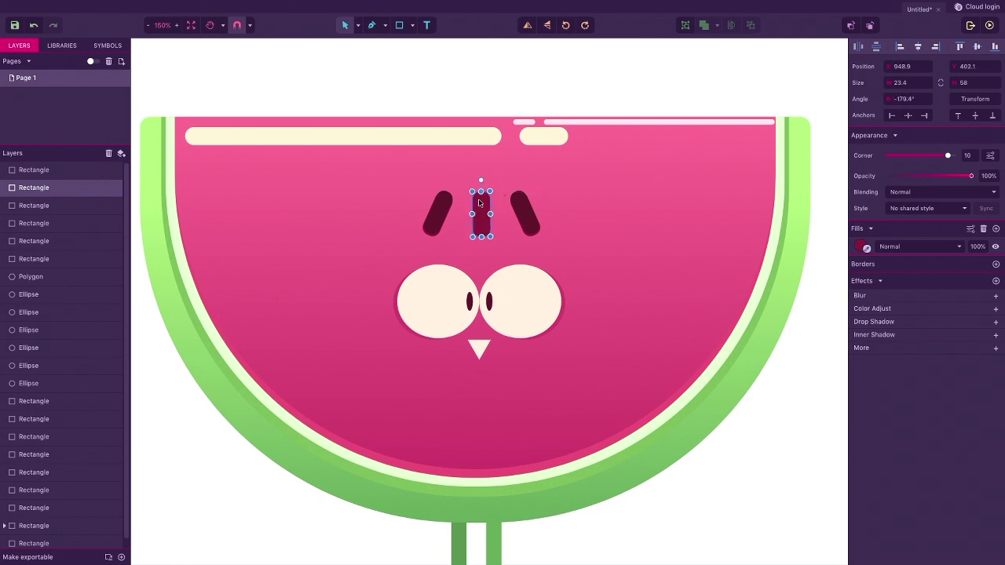
click(870, 25)
click(869, 25)
click(869, 26)
click(870, 25)
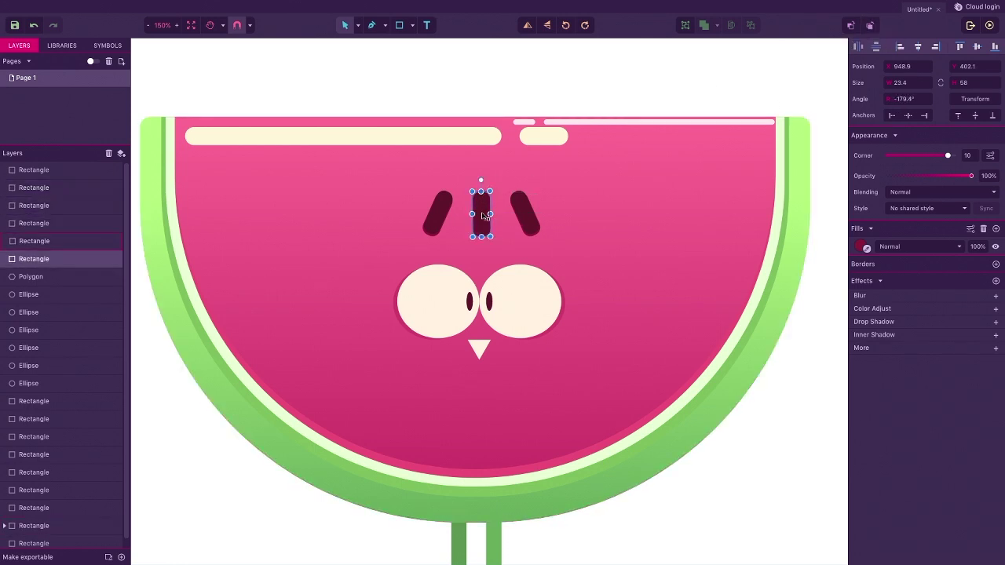
click(443, 107)
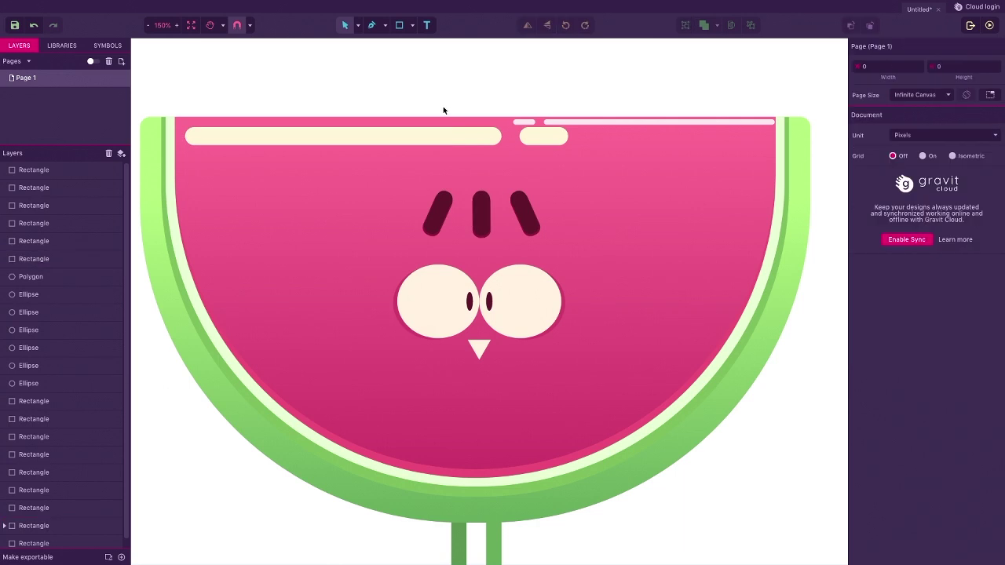
click(147, 25)
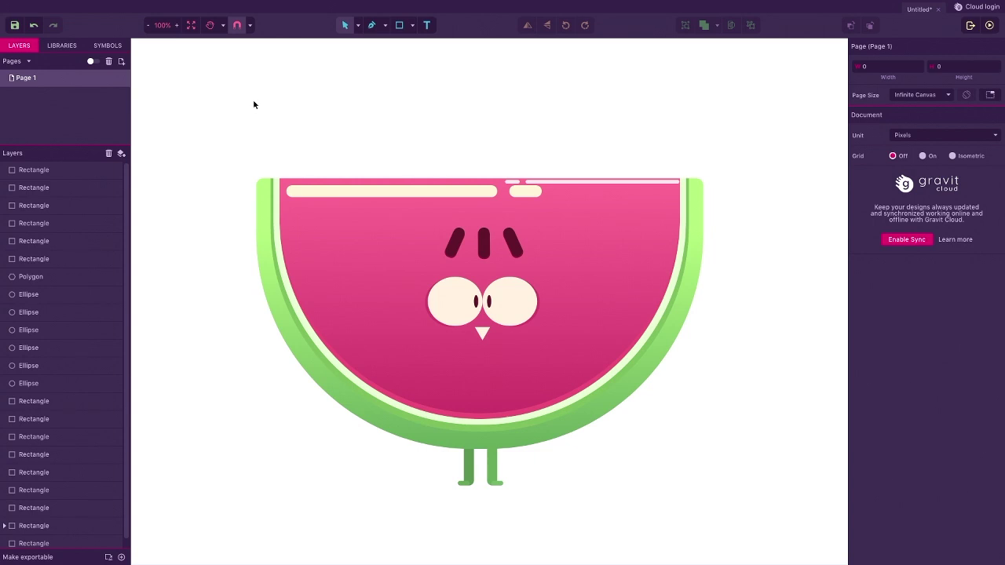
Draw a rectangle about 54 by 26 above the right eye and fill it with dark pink sampled from the lower flesh.
click(399, 25)
drag(482, 253, 524, 273)
click(862, 247)
click(865, 344)
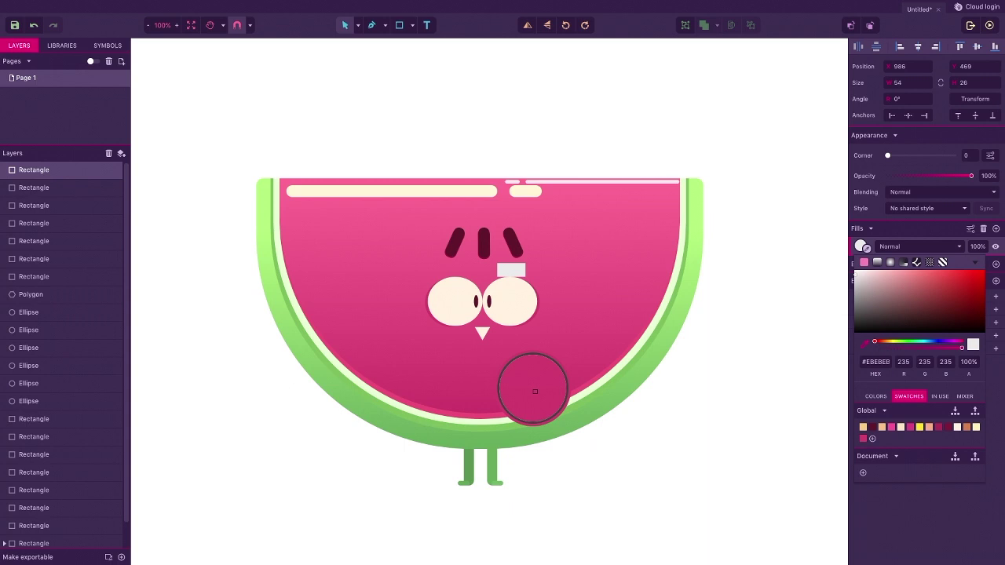
click(532, 390)
Round the dark pink rectangle's corners to 8 and place a copy of it above the left eye.
click(889, 156)
drag(888, 156, 930, 156)
drag(506, 272, 447, 263)
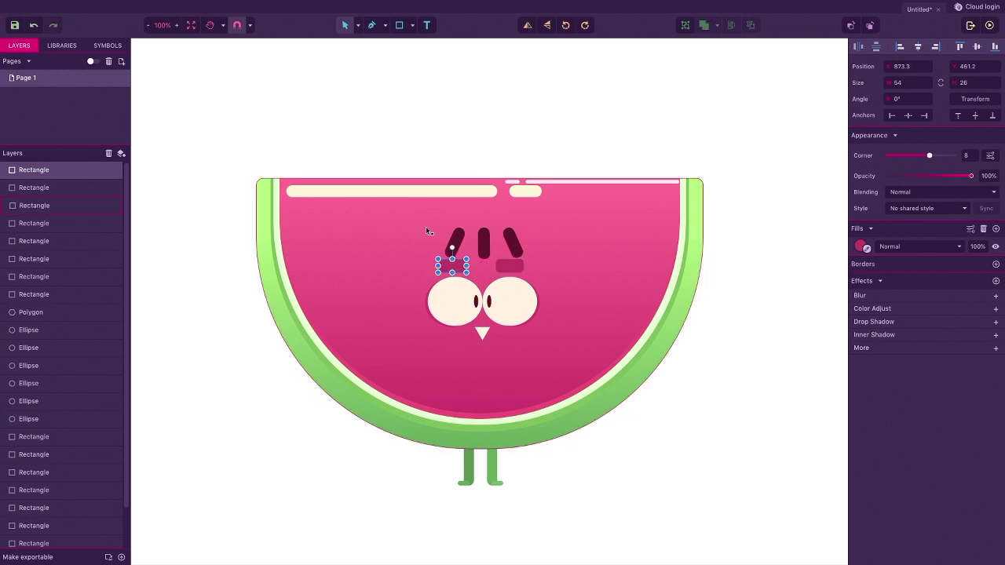
click(382, 141)
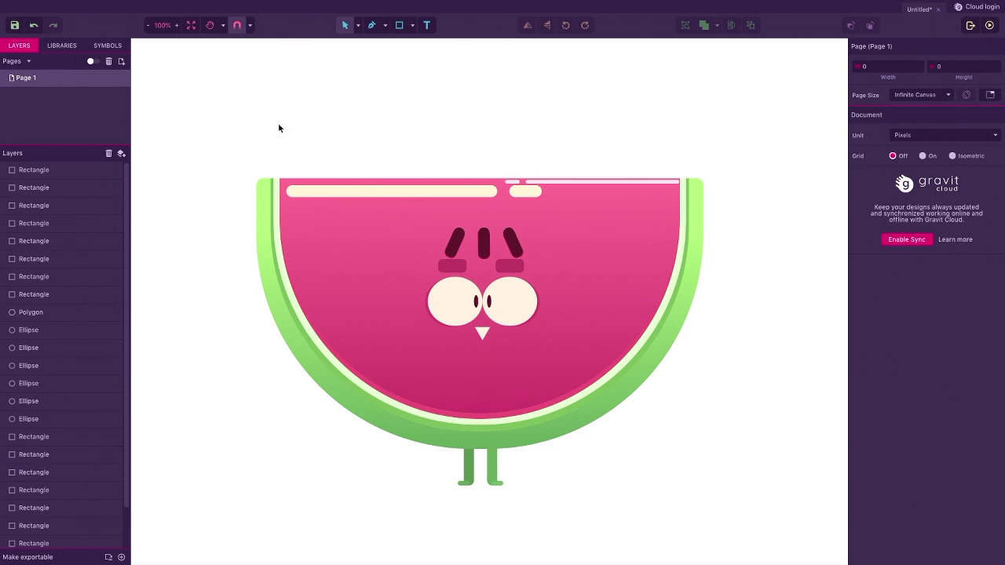
Move the triangular beak slightly down from the eyes.
click(482, 333)
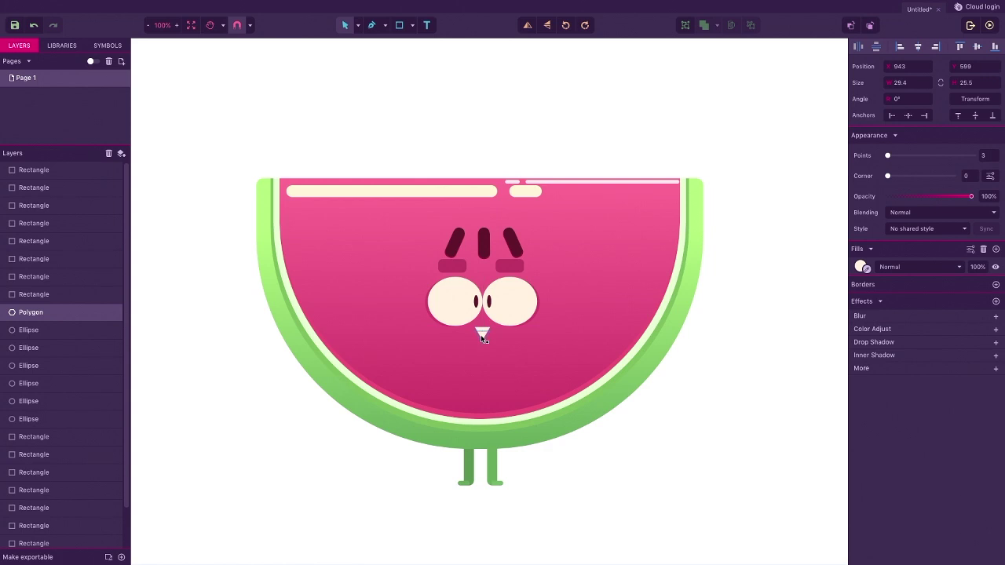
click(452, 306)
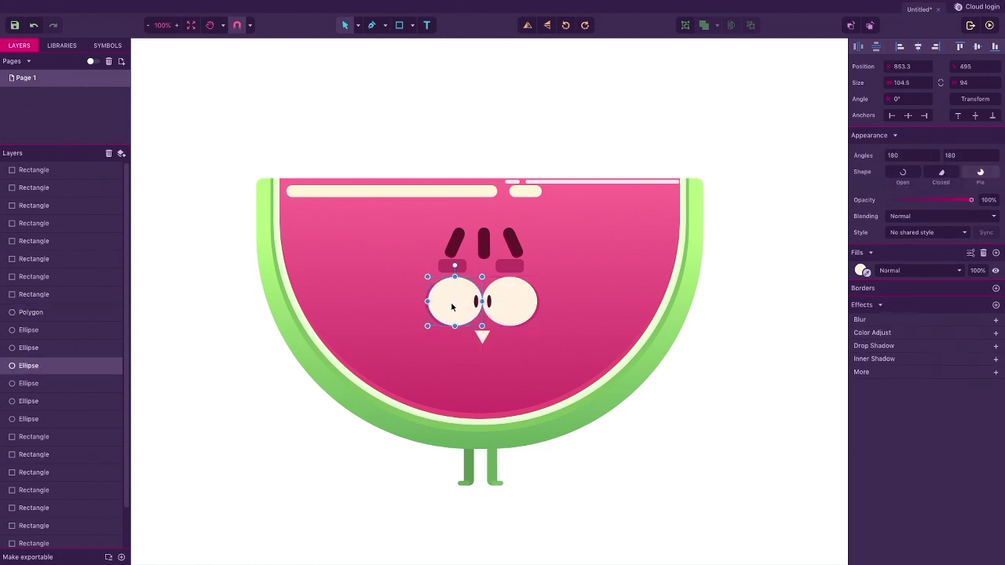
click(221, 180)
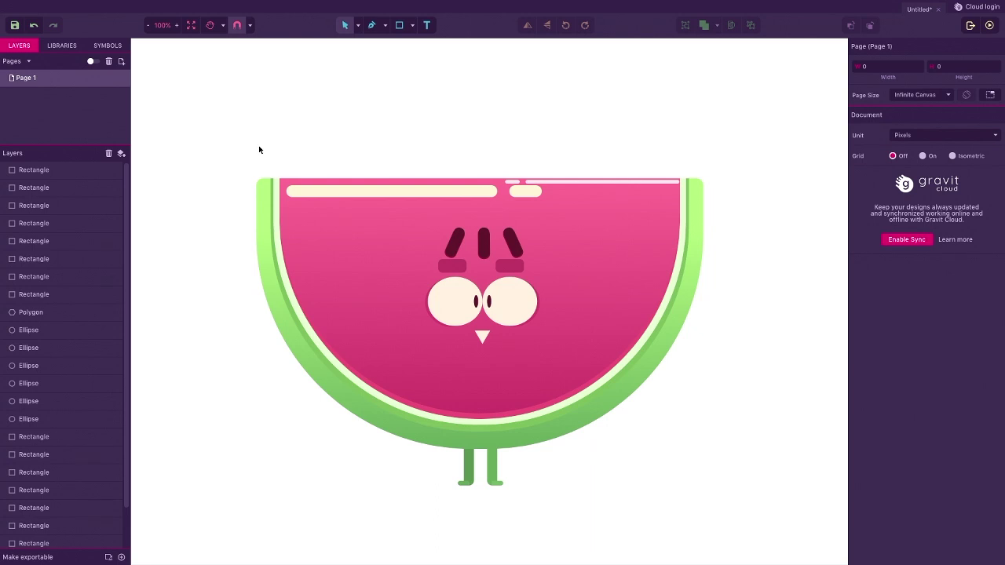
Set the page size to Instagram Post and move the whole watermelon character onto the page.
click(914, 96)
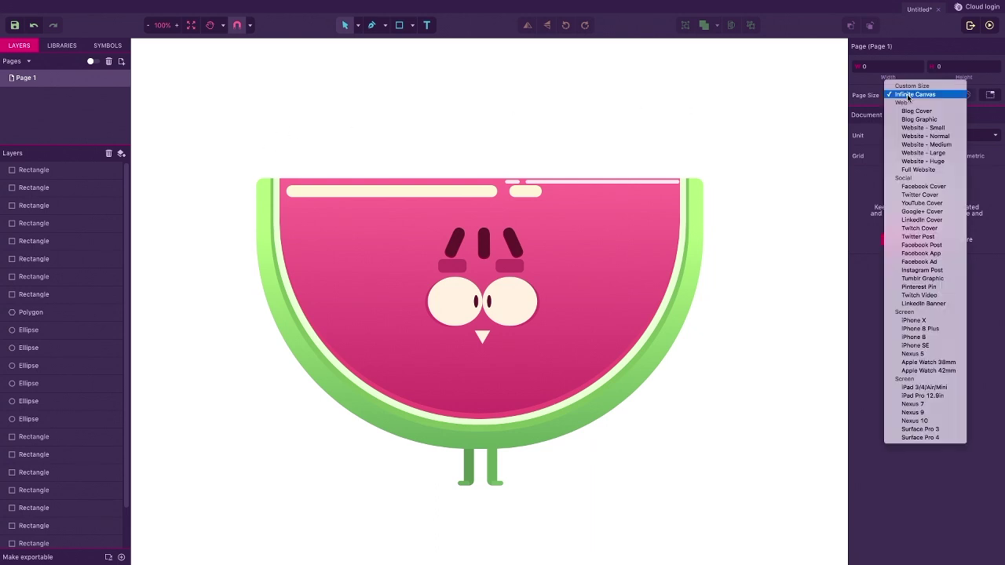
click(904, 269)
drag(231, 161, 722, 521)
drag(550, 354, 437, 314)
click(191, 25)
Scale the whole character down and centre it on the page.
drag(440, 242, 374, 252)
drag(284, 161, 408, 271)
click(303, 213)
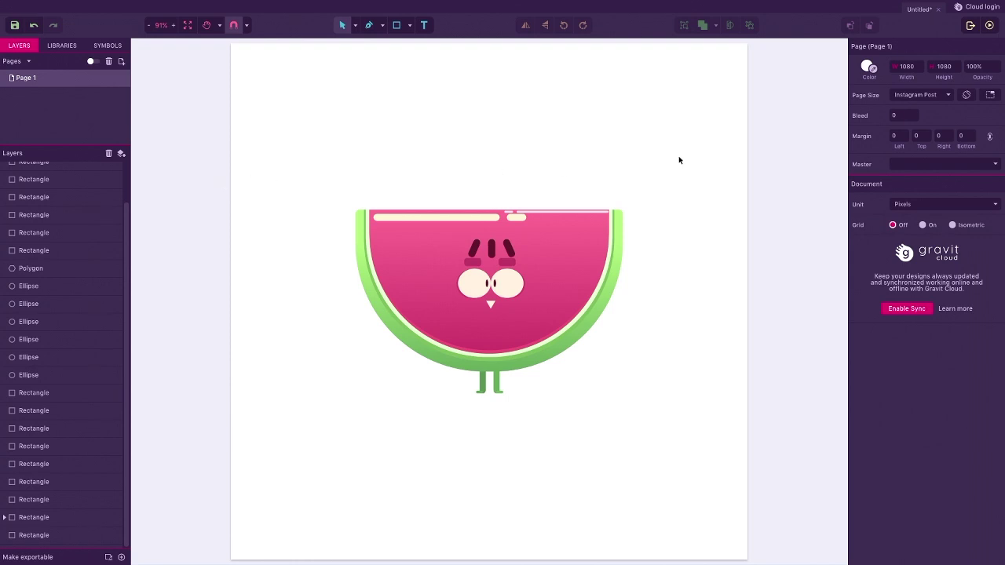
Fill the page background with a light cyan colour.
click(868, 67)
click(920, 162)
click(918, 97)
mouse_move(919, 97)
mouse_down()
mouse_move(918, 88)
mouse_move(922, 104)
mouse_move(931, 93)
mouse_up()
drag(919, 161, 919, 162)
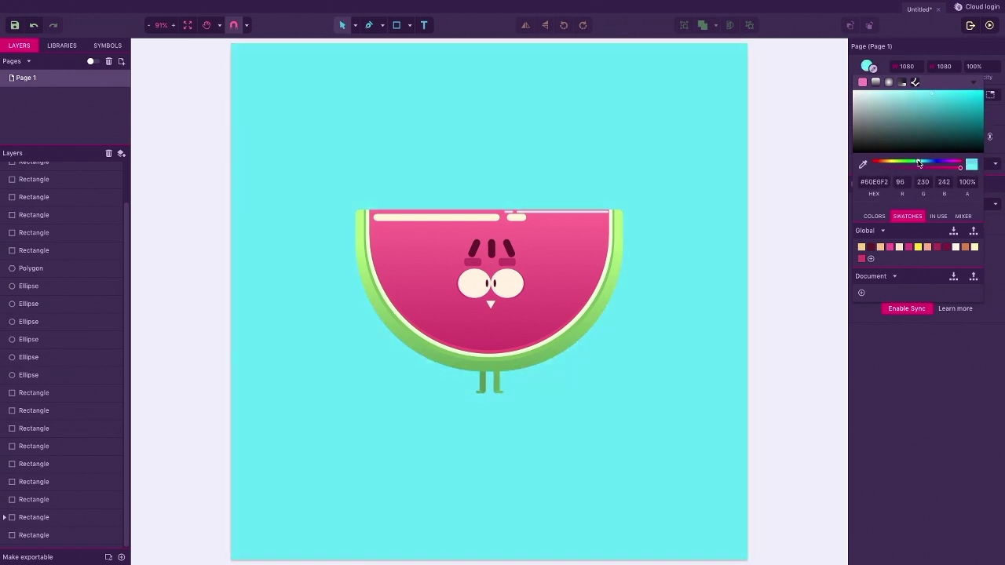
drag(920, 94, 904, 84)
Draw a rectangle about 412 by 38.8 across the feet and fill it with the cyan sampled from the background.
click(397, 24)
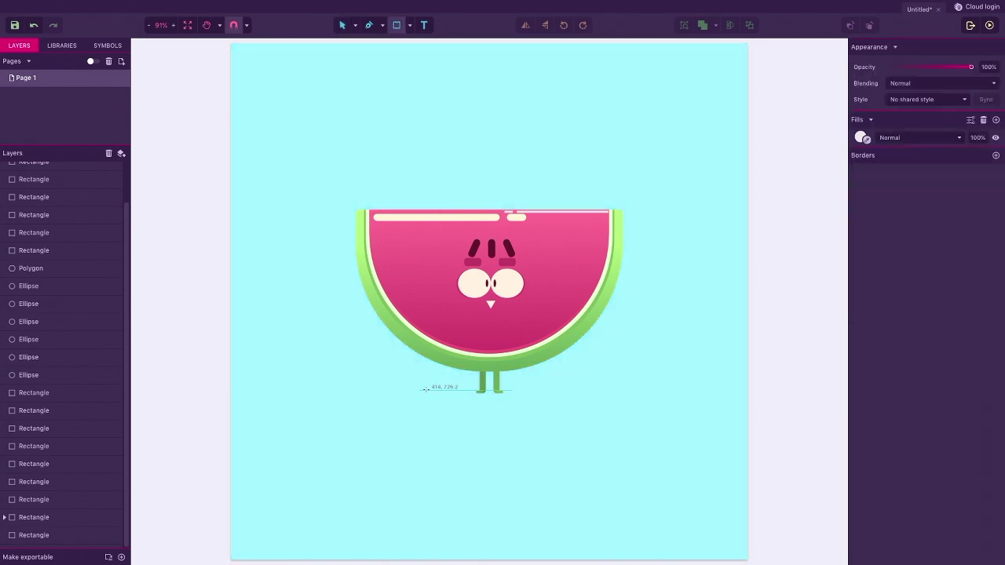
drag(386, 390, 582, 409)
click(862, 246)
click(865, 345)
click(714, 287)
drag(493, 398, 496, 398)
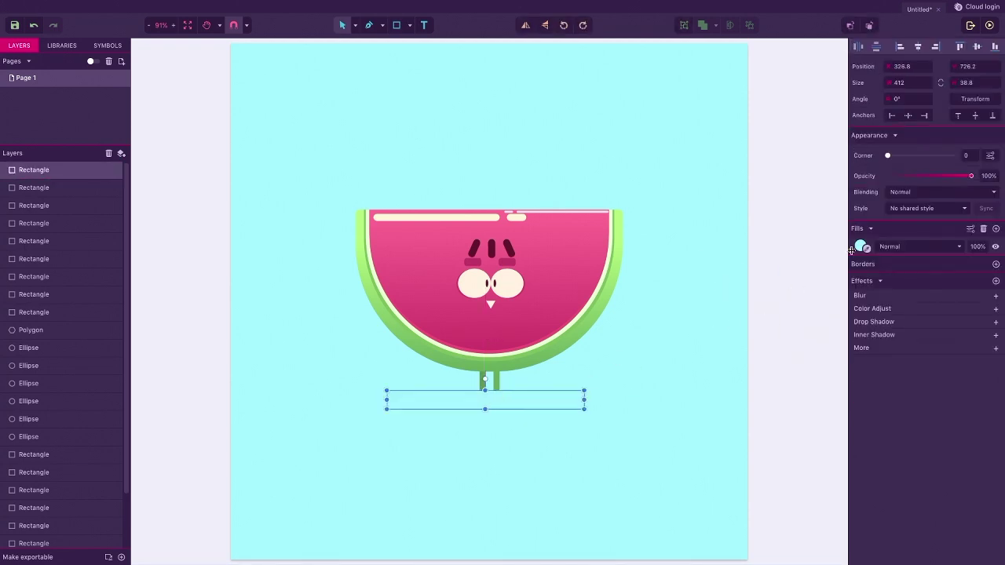
Darken the ground rectangle's cyan fill slightly and round its corners to 19.
click(862, 246)
click(902, 274)
drag(887, 155, 955, 156)
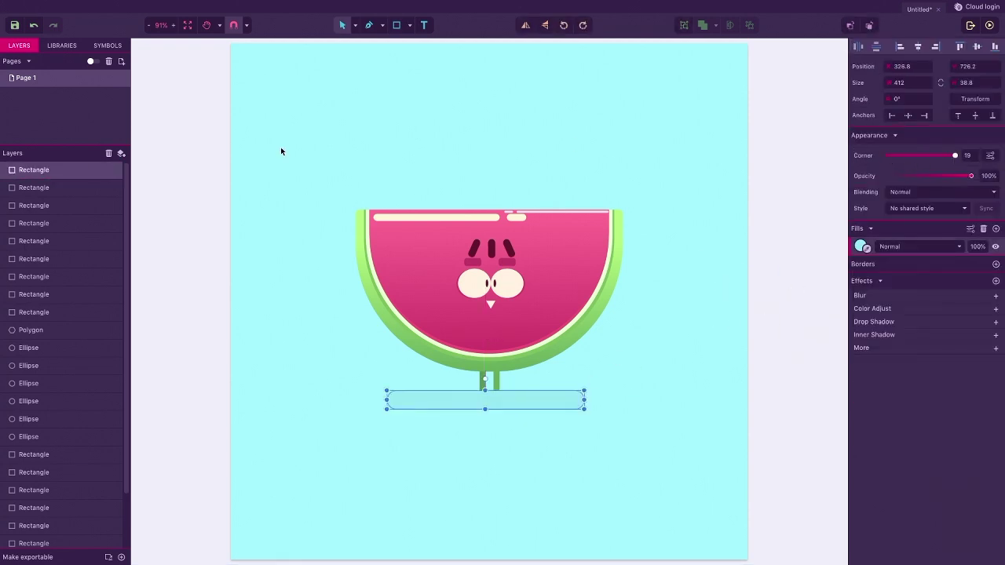
Send the ground shadow behind all other layers and centre it under the feet at position 334, 720.
right_click(86, 169)
mouse_move(125, 201)
click(240, 241)
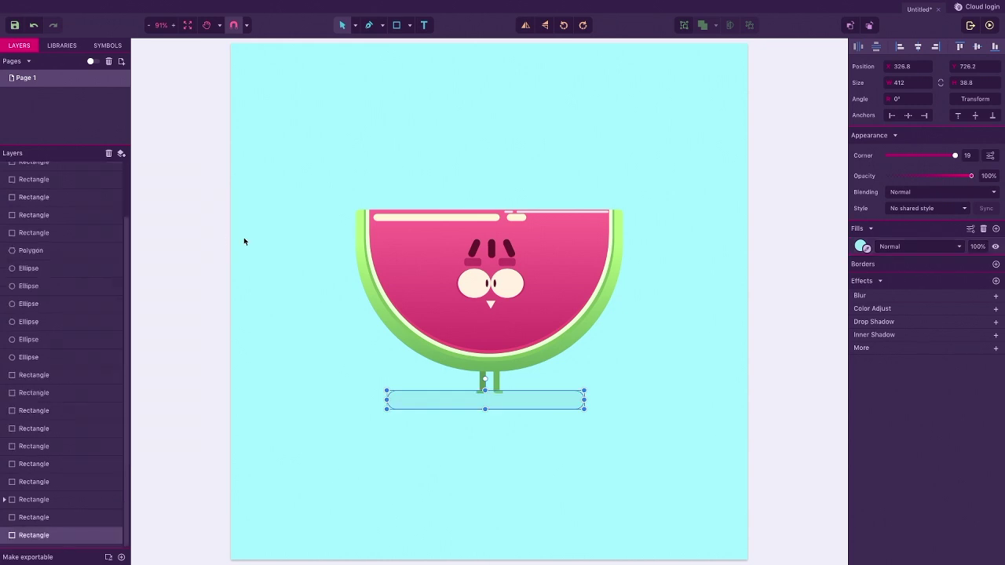
drag(444, 395, 449, 393)
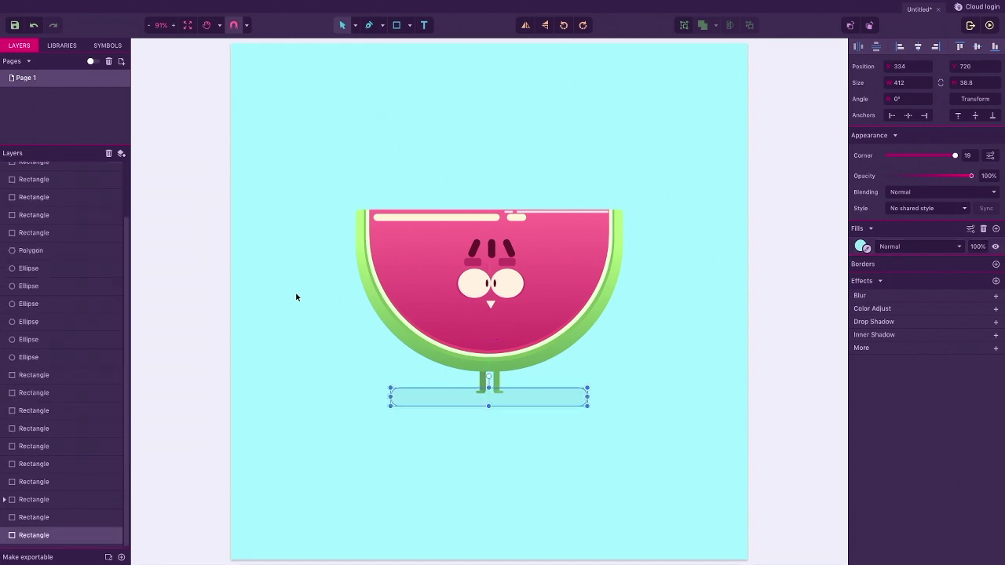
click(204, 250)
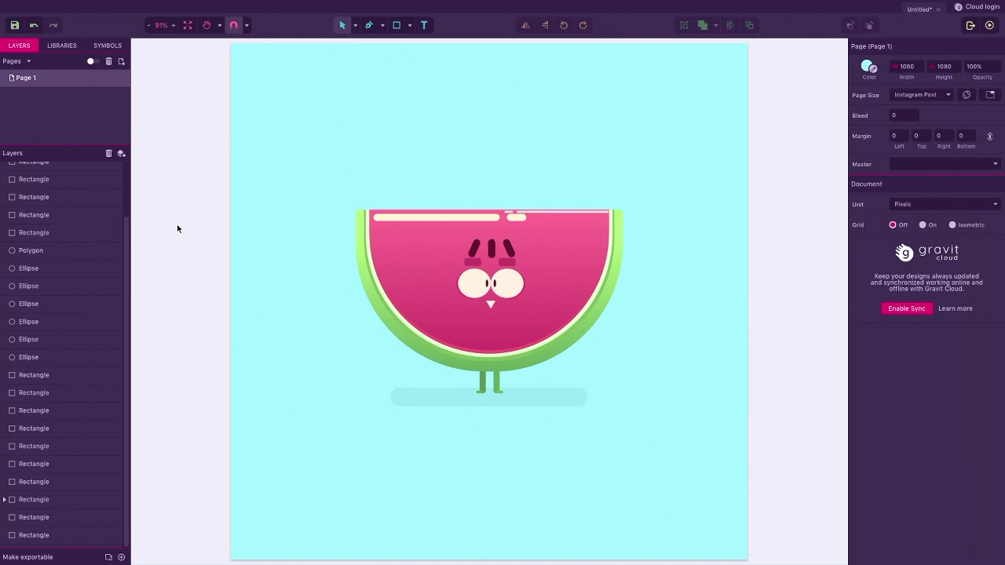